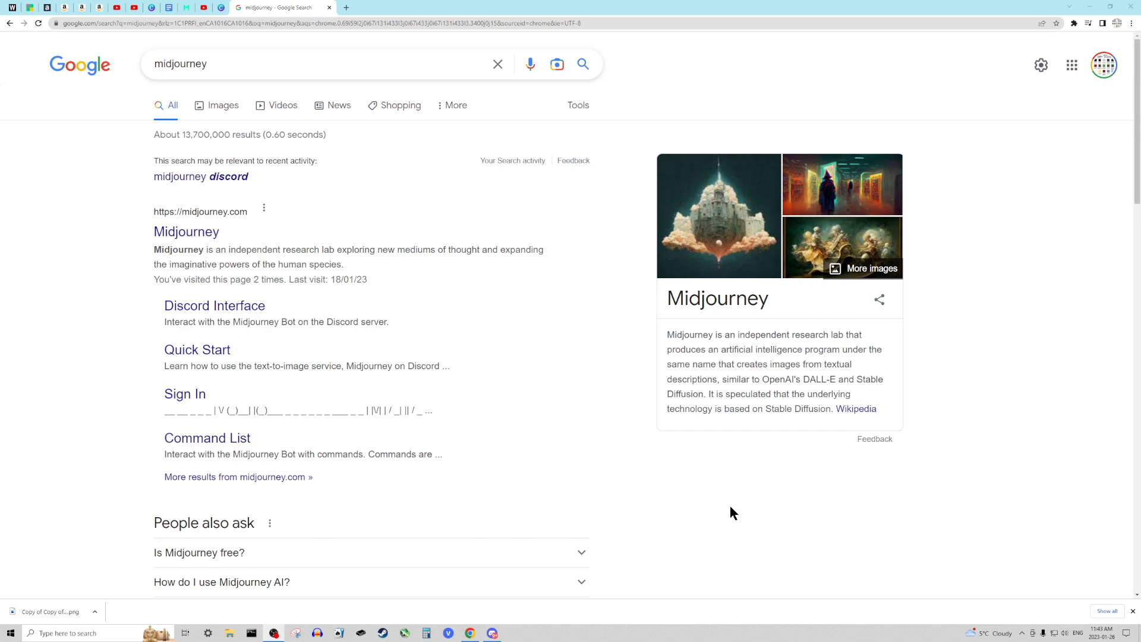
- Open the Midjourney website from the search results and switch to the Midjourney server in Discord
left_click(178, 234)
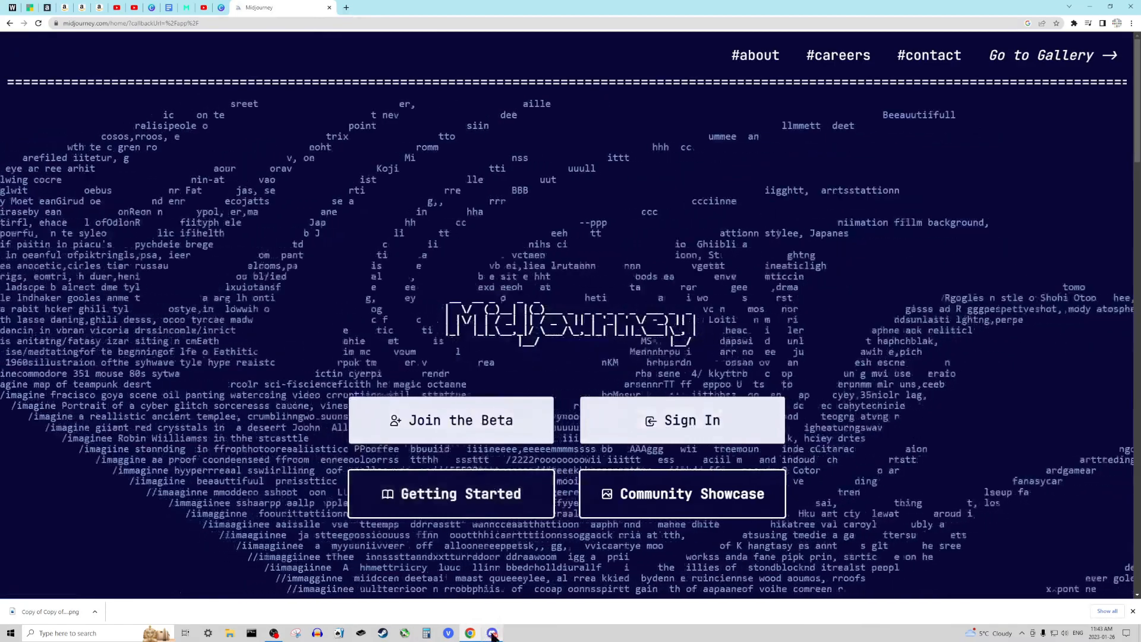
mouse_move(492, 635)
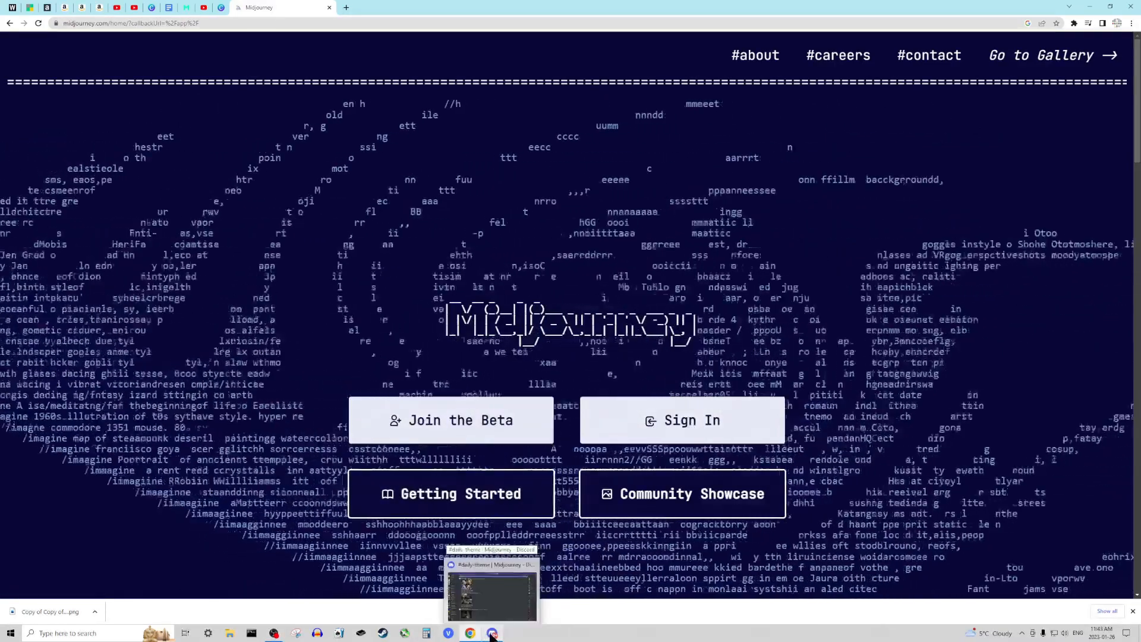
left_click(492, 635)
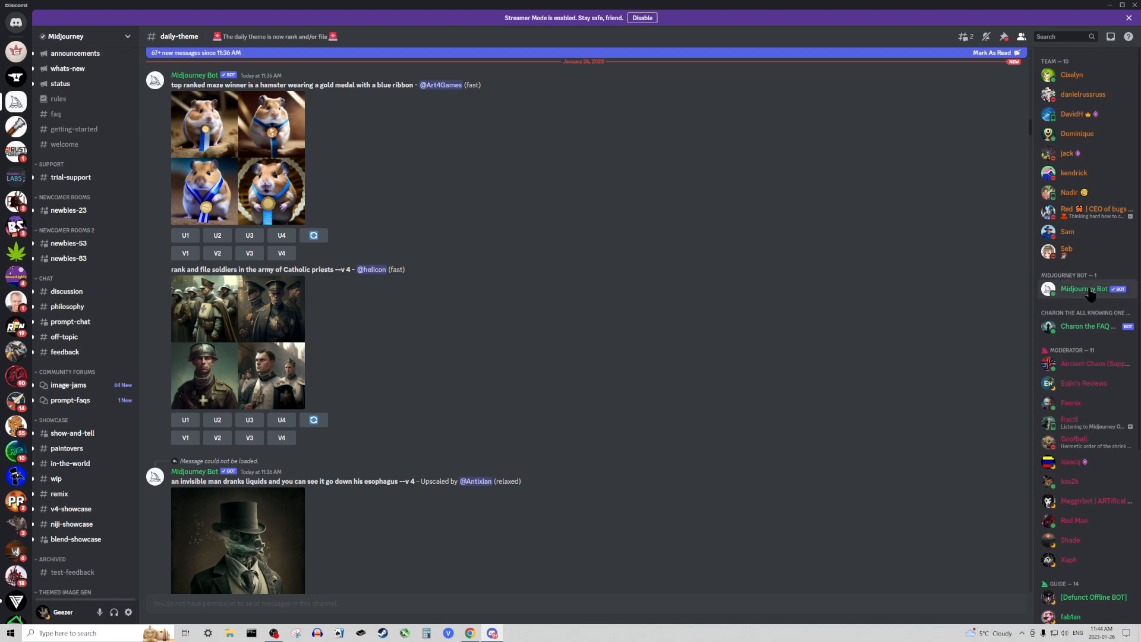
right_click(1081, 295)
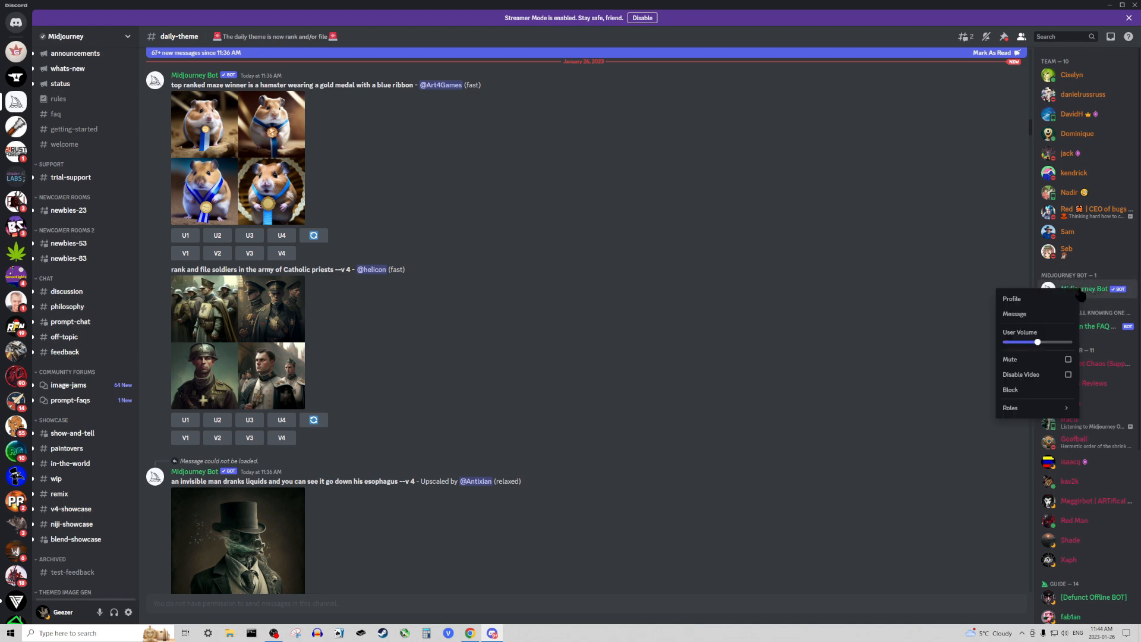
left_click(1014, 300)
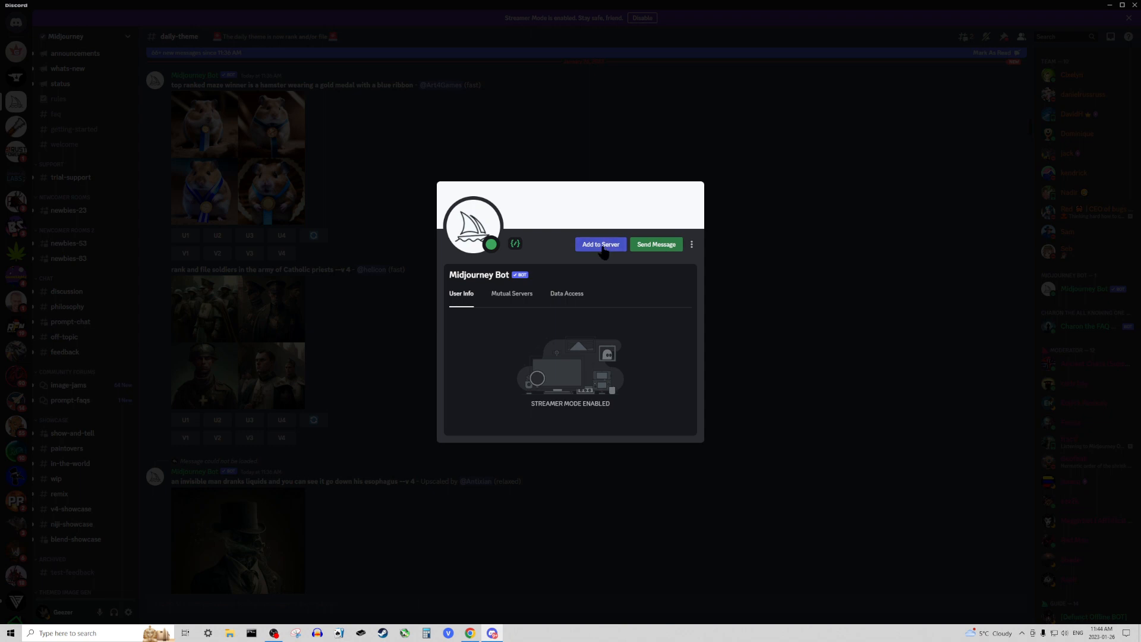
left_click(779, 226)
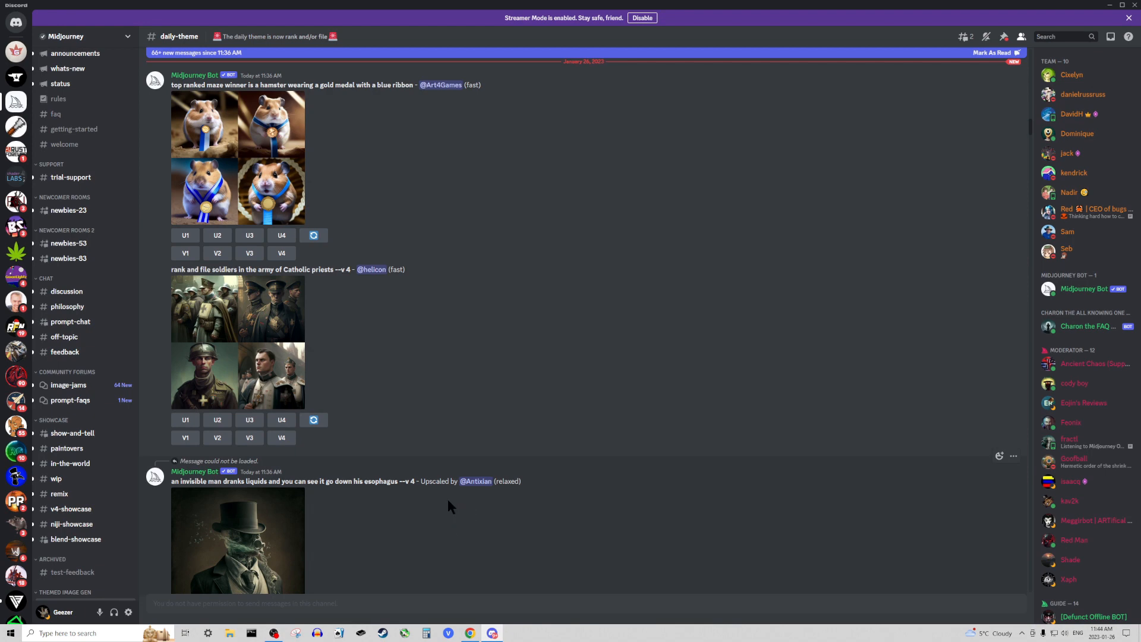
scroll(448, 499, "down", 3)
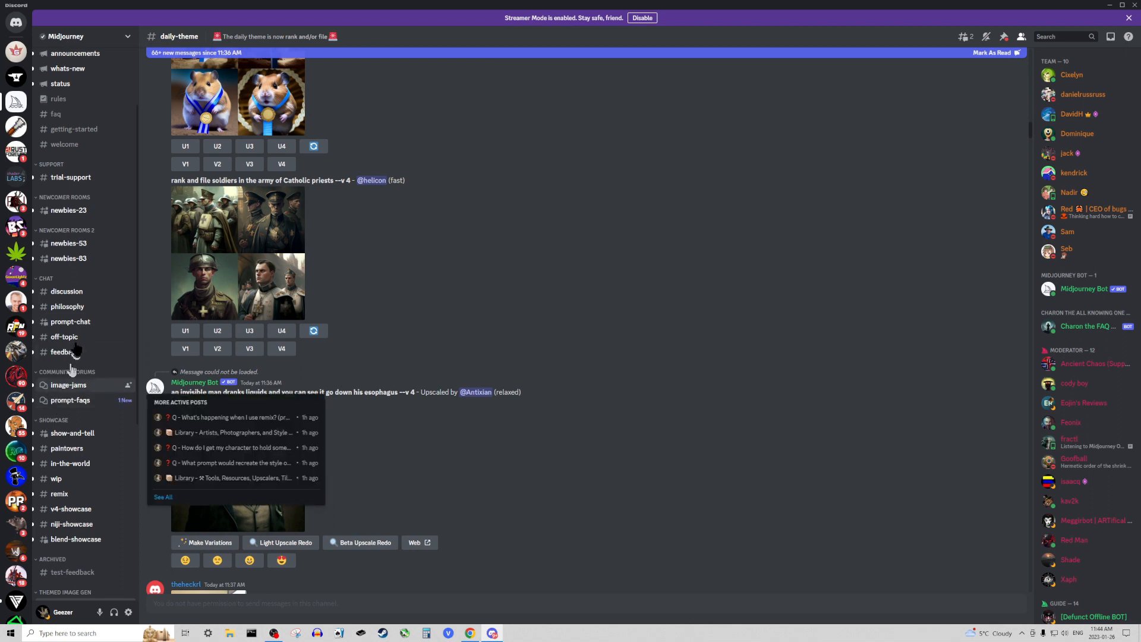
mouse_move(70, 253)
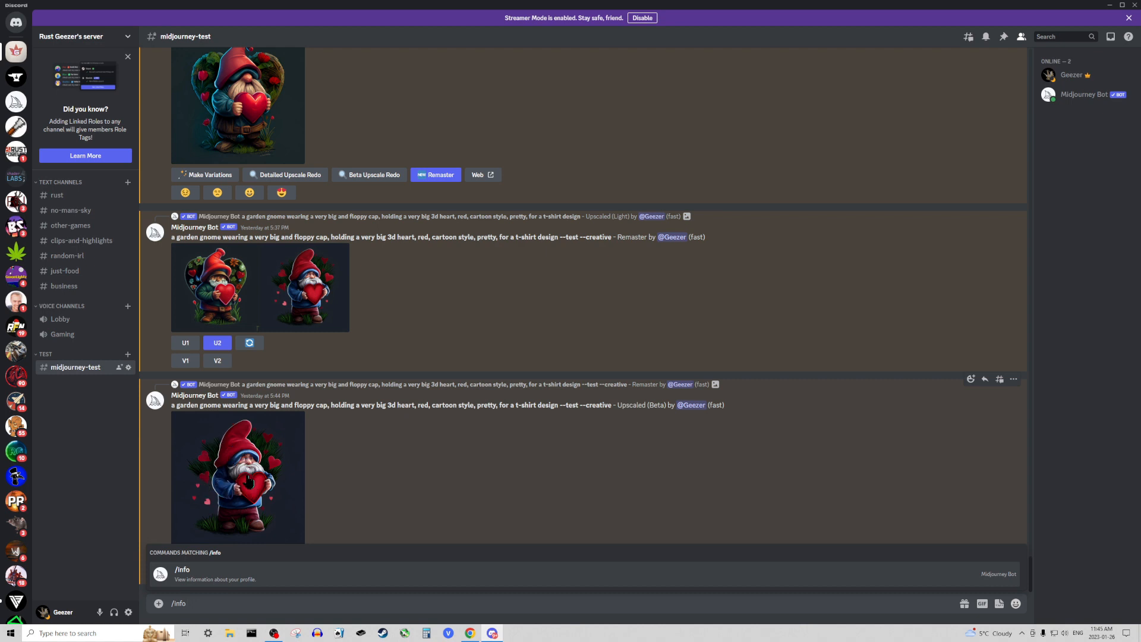
- Review the garden gnome image grids, upscales and remasters in the midjourney-test channel
scroll(247, 480, "up", 5)
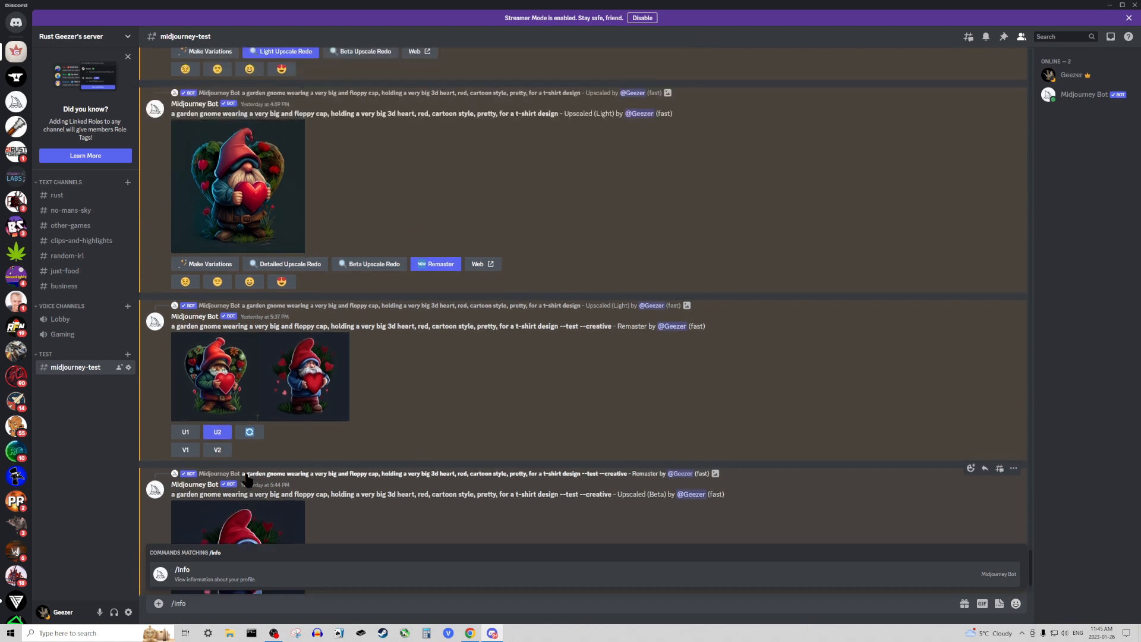
scroll(248, 479, "up", 4)
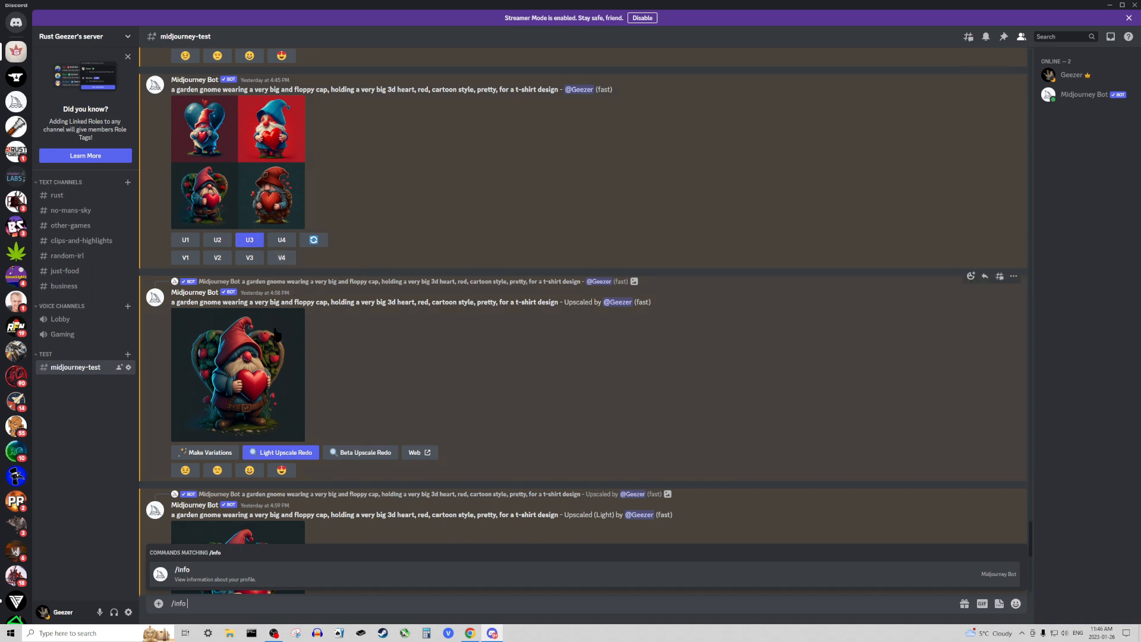
scroll(262, 374, "down", 3)
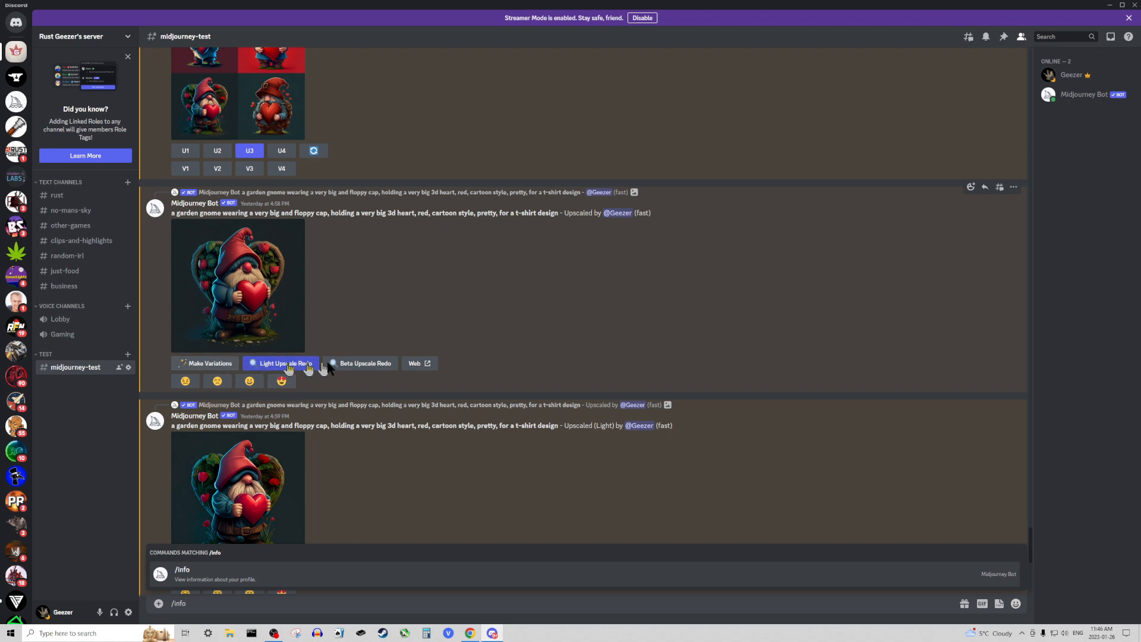
scroll(384, 437, "down", 4)
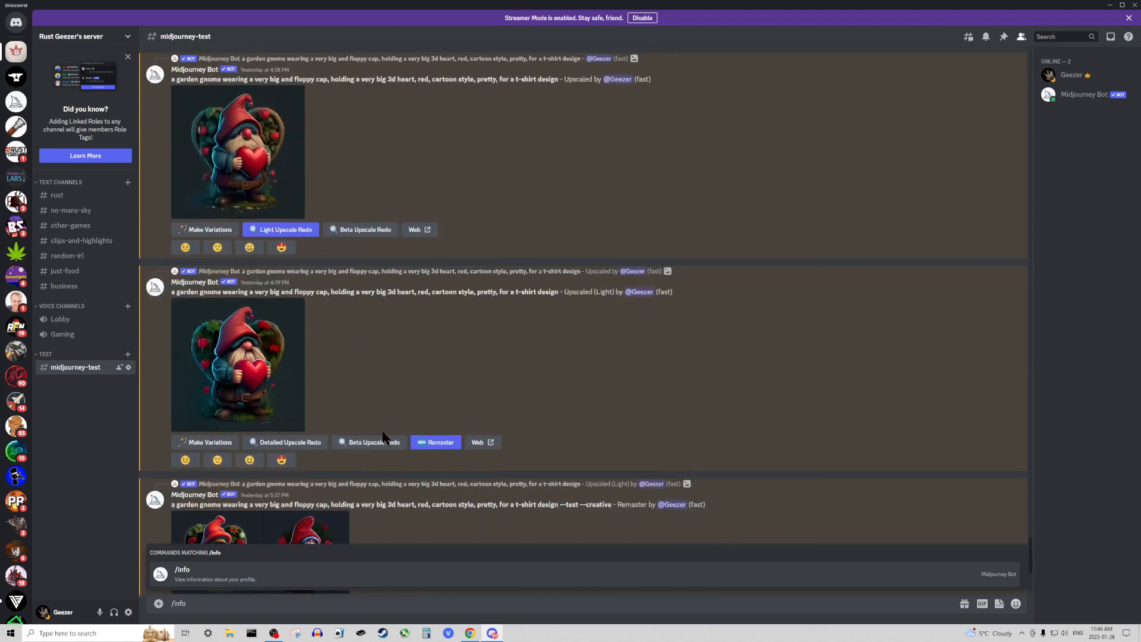
scroll(315, 409, "down", 2)
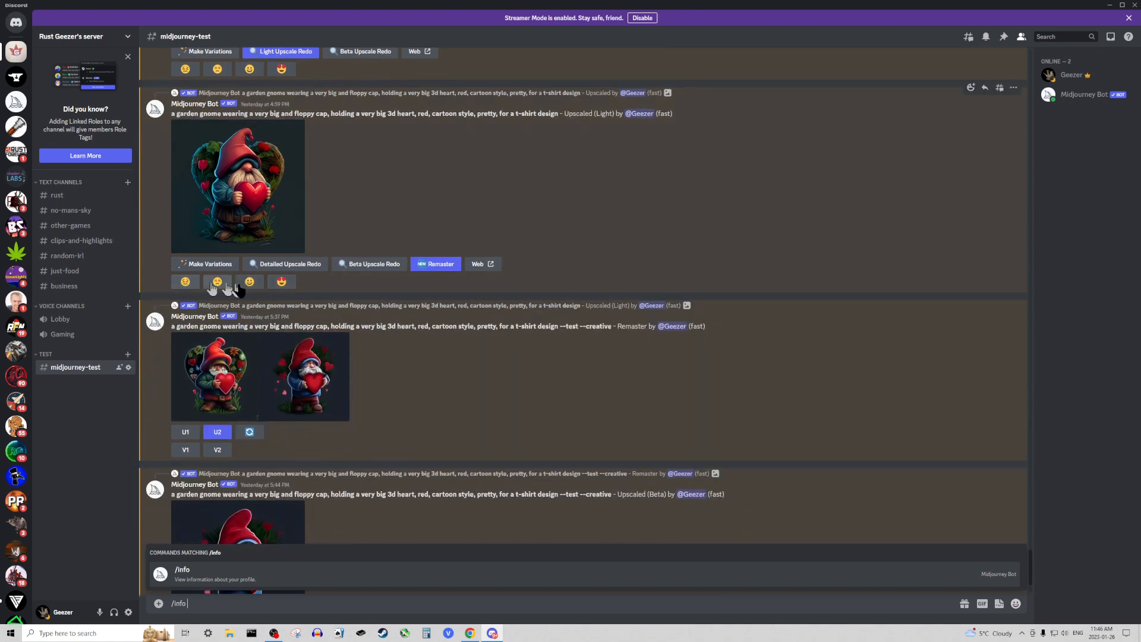
- Open the Upscaled (Beta) gnome image at full size in the browser and choose to save it as a file
scroll(315, 351, "down", 2)
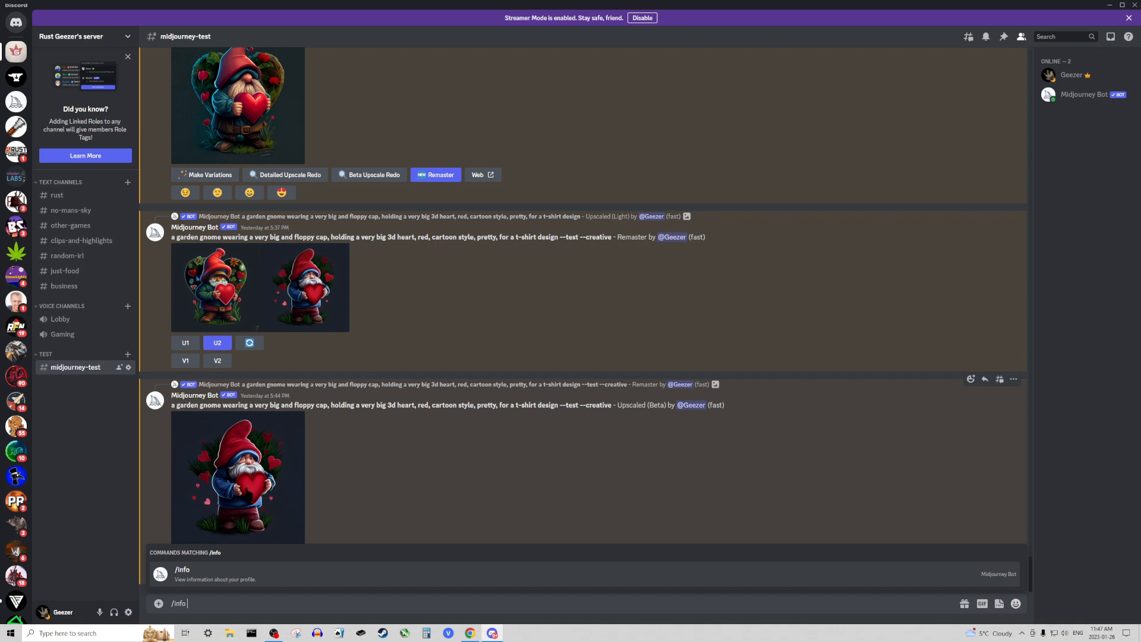
left_click(250, 486)
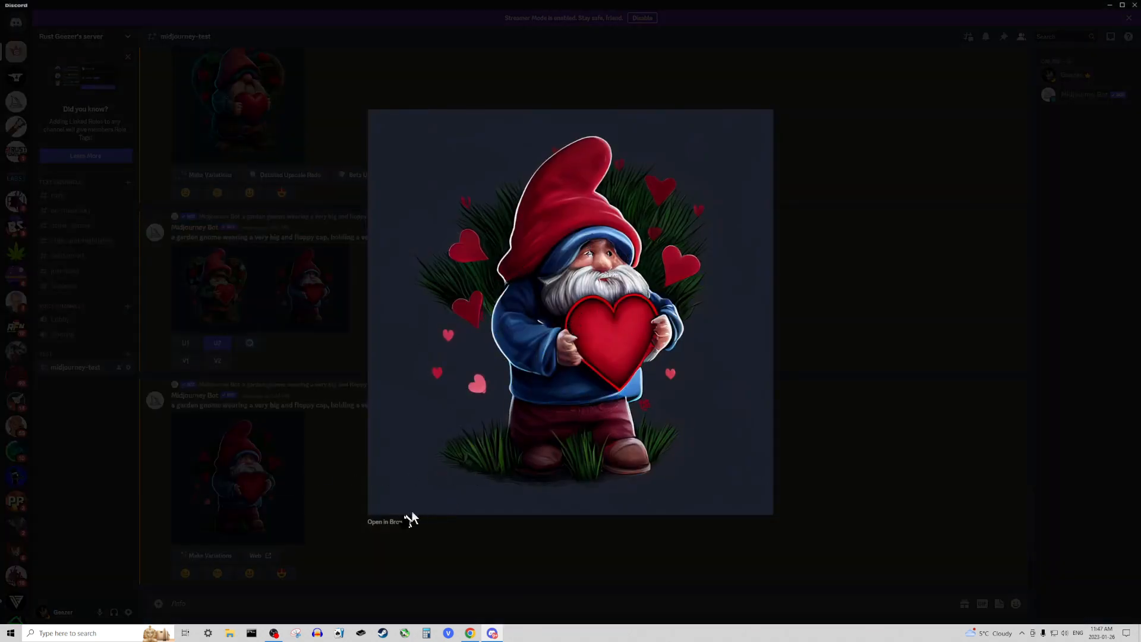
left_click(383, 522)
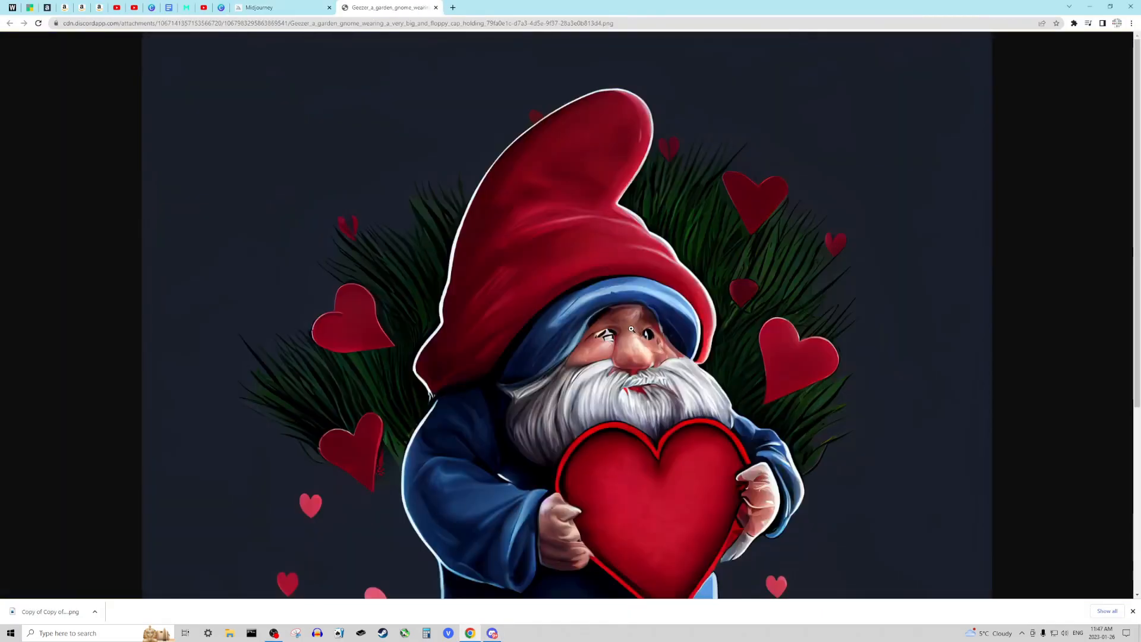
right_click(631, 332)
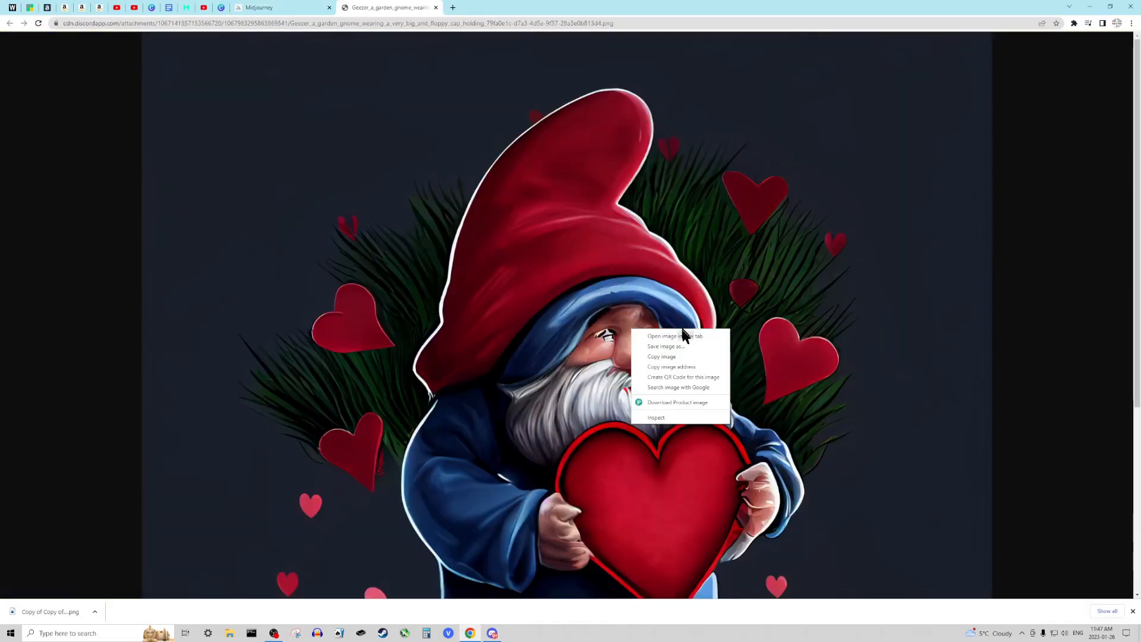
left_click(694, 347)
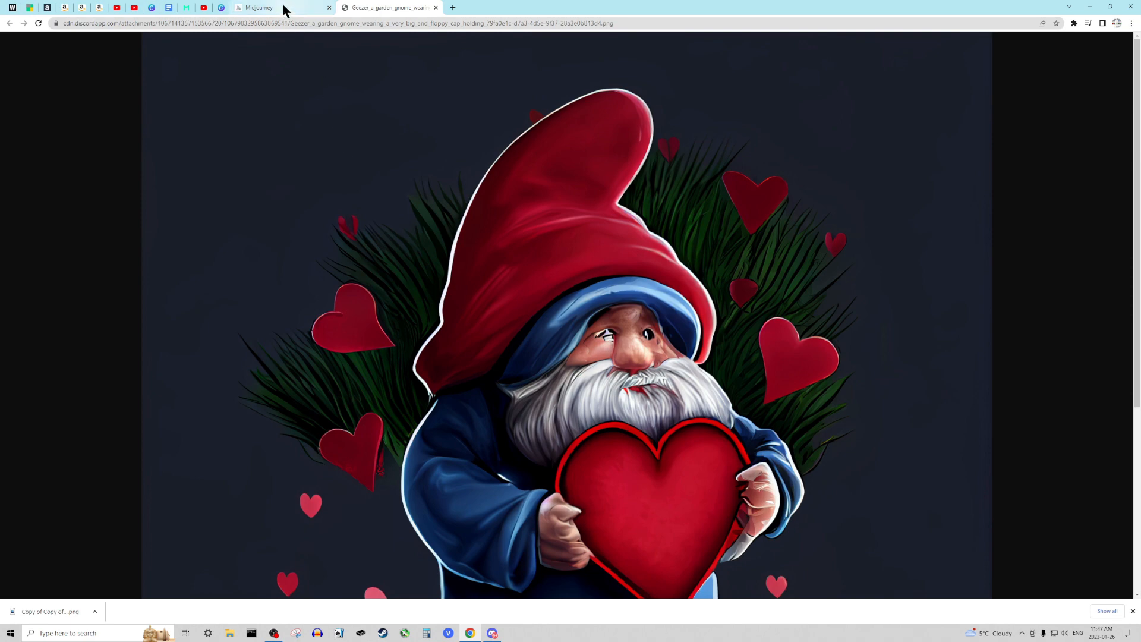
- Switch to the Canva design, place the uploaded gnome image on the blank page and enlarge it to the page's full width
mouse_move(284, 10)
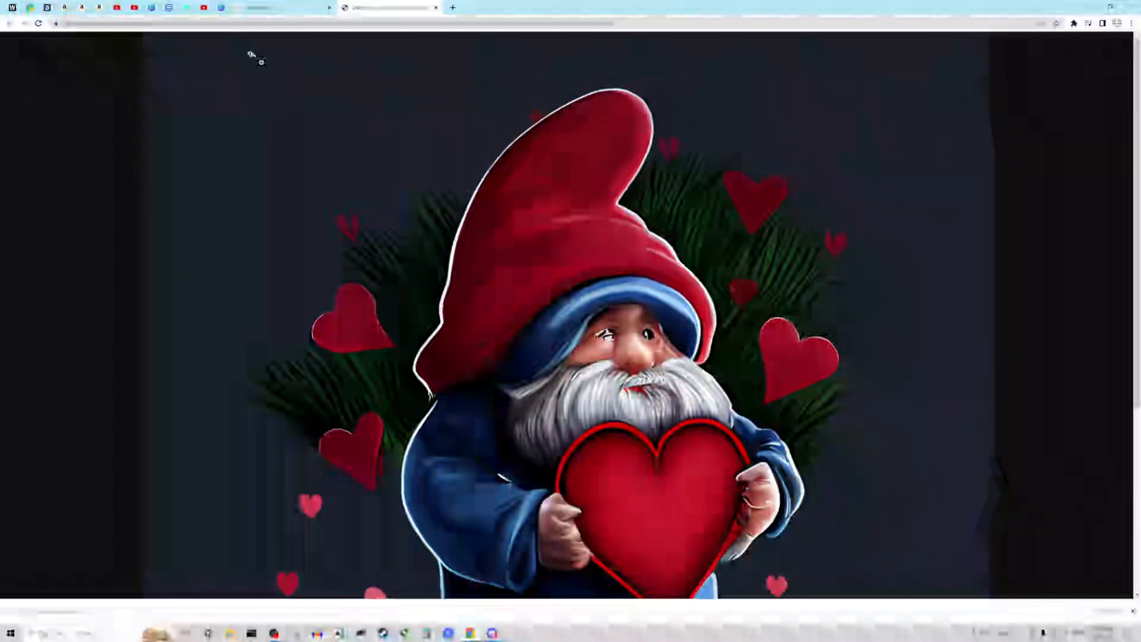
left_click(220, 9)
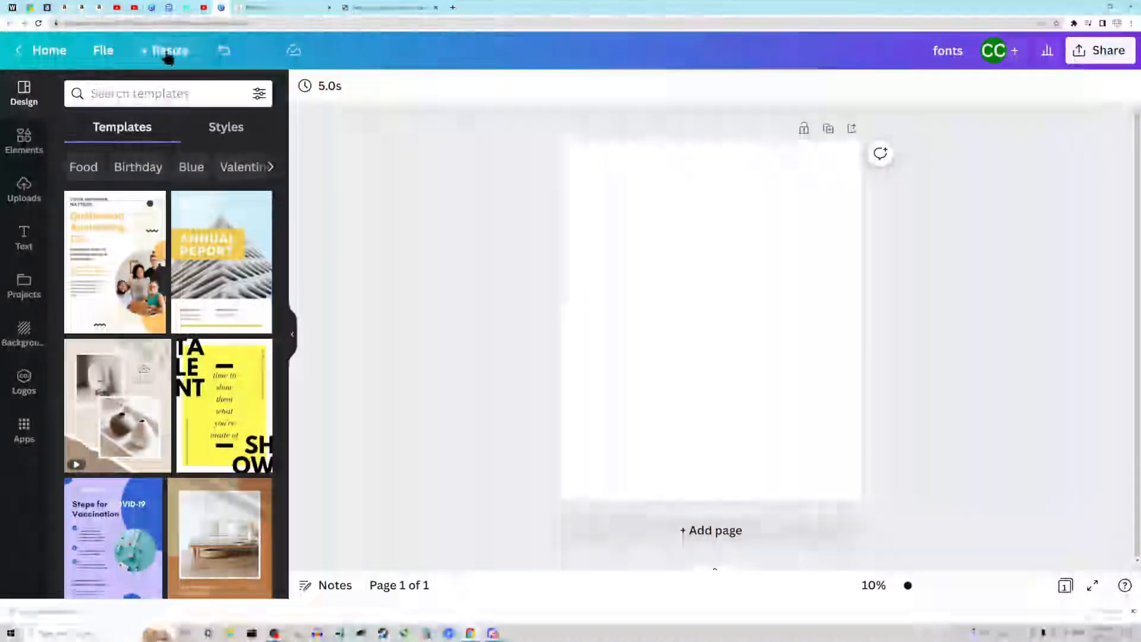
left_click(24, 188)
left_click_drag(77, 249, 781, 329)
left_click_drag(618, 407, 515, 442)
left_click_drag(782, 407, 794, 376)
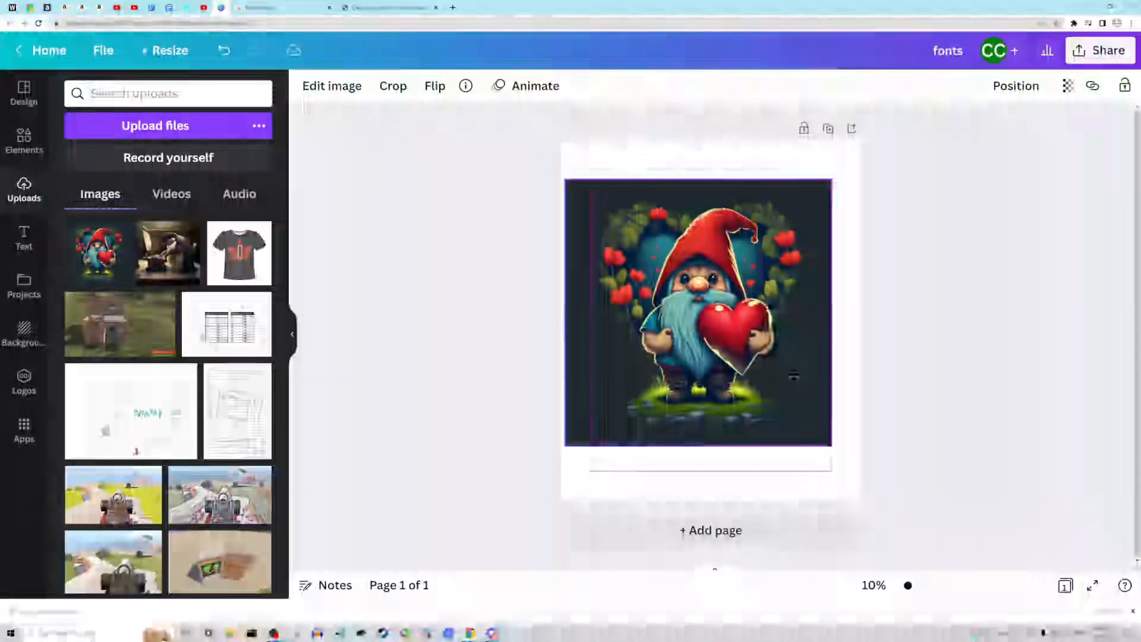
mouse_move(833, 447)
left_mouse_down()
mouse_move(865, 479)
mouse_move(843, 448)
left_mouse_up()
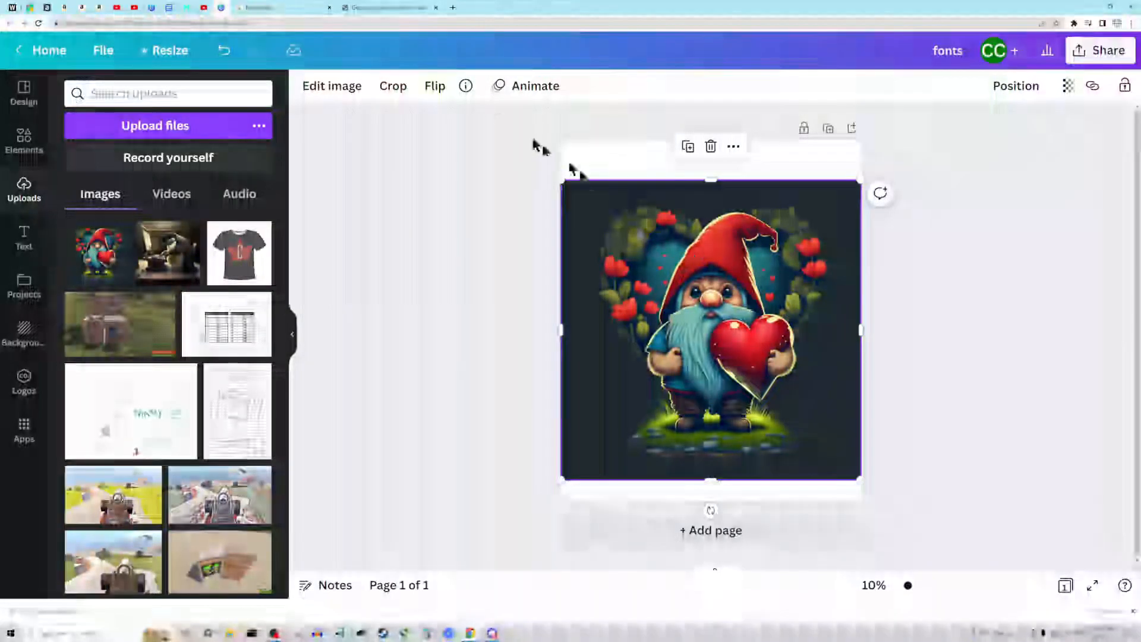
- Remove the gnome image's background and erase the leftover flowers and leaves around the hat with brush sizes 41 and 11
left_click(321, 86)
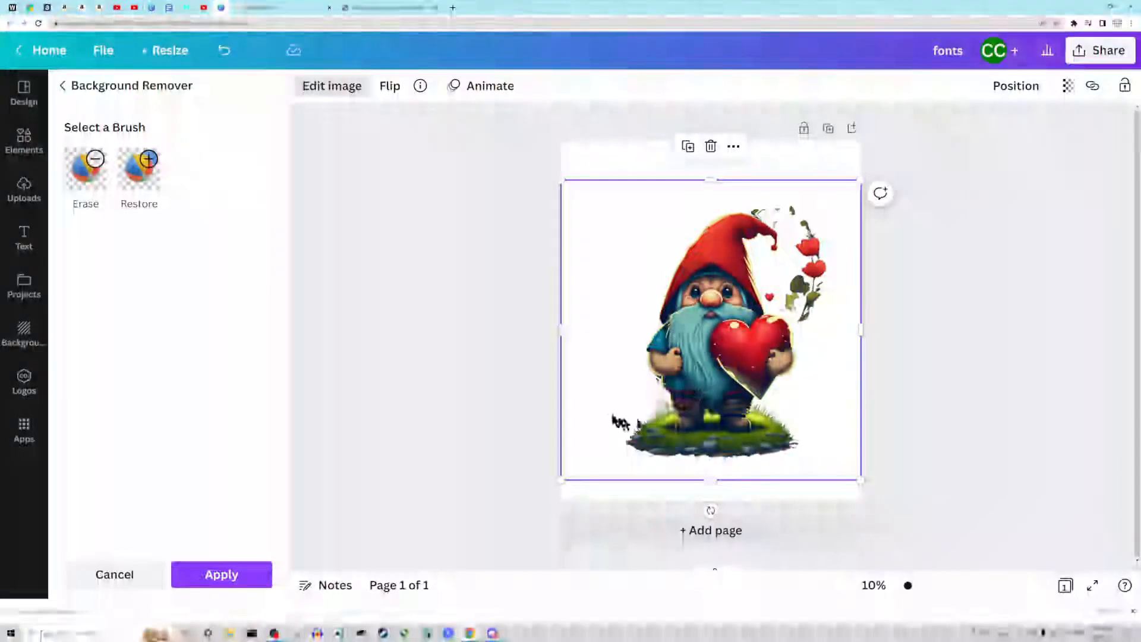
left_click(89, 174)
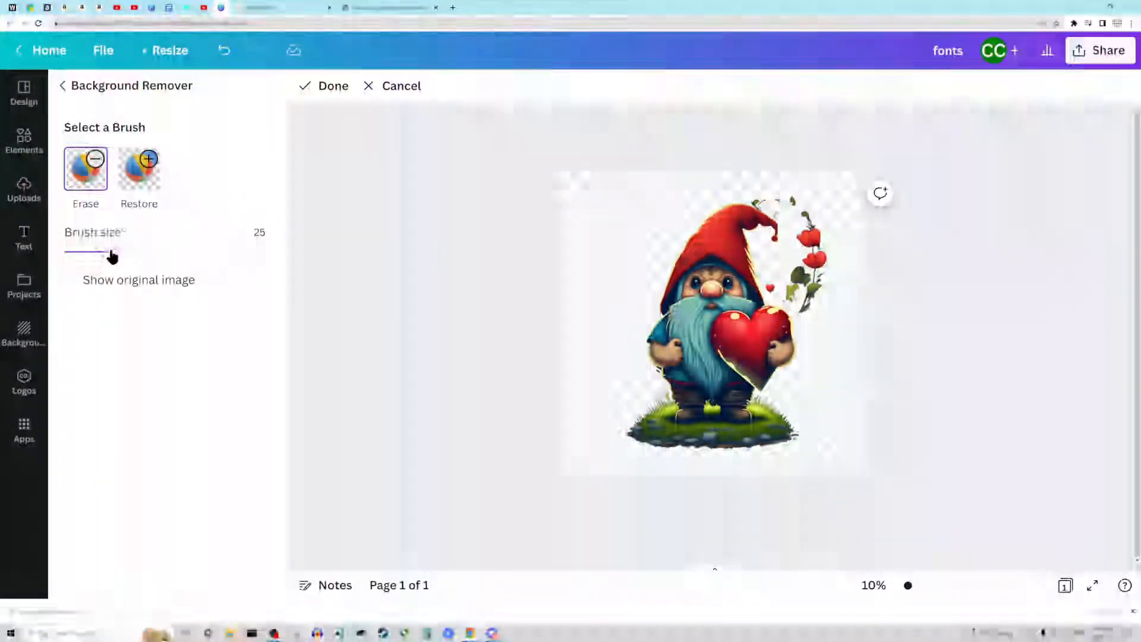
mouse_move(137, 255)
left_mouse_down()
mouse_move(170, 253)
mouse_move(147, 253)
left_mouse_up()
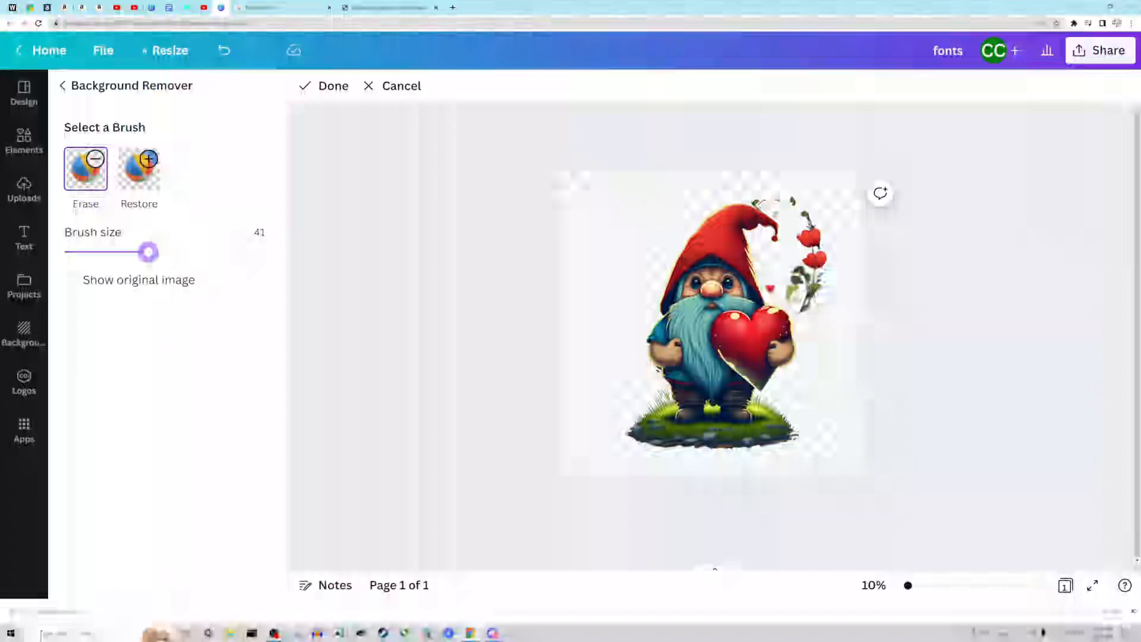
mouse_move(792, 298)
left_mouse_down()
mouse_move(804, 307)
mouse_move(816, 286)
mouse_move(799, 265)
mouse_move(815, 250)
mouse_move(806, 217)
left_mouse_up()
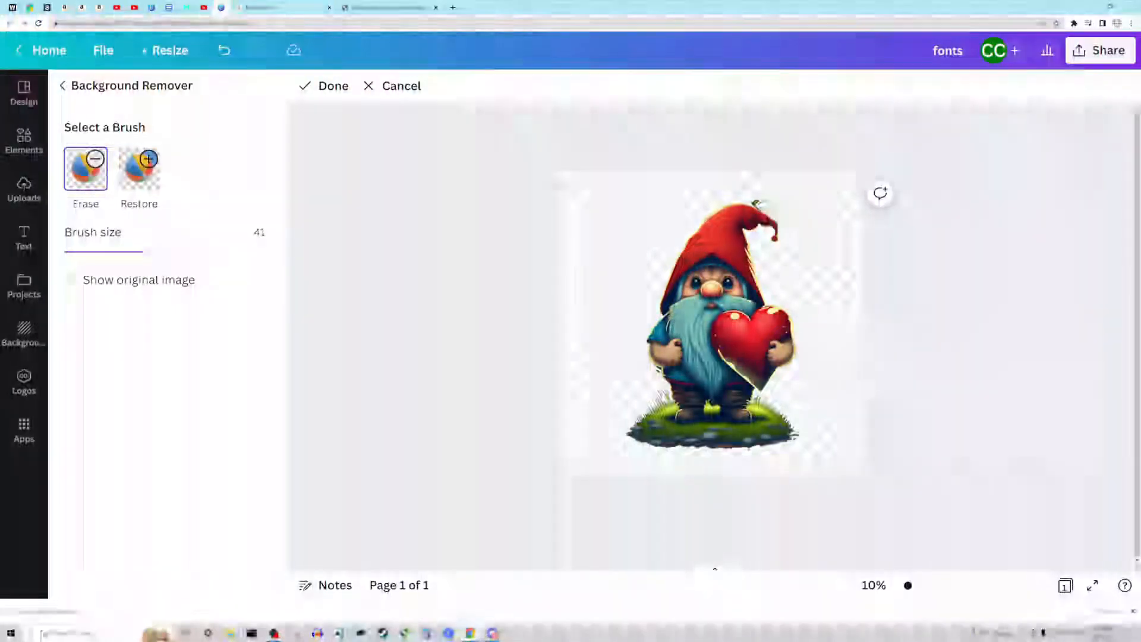
left_click(85, 252)
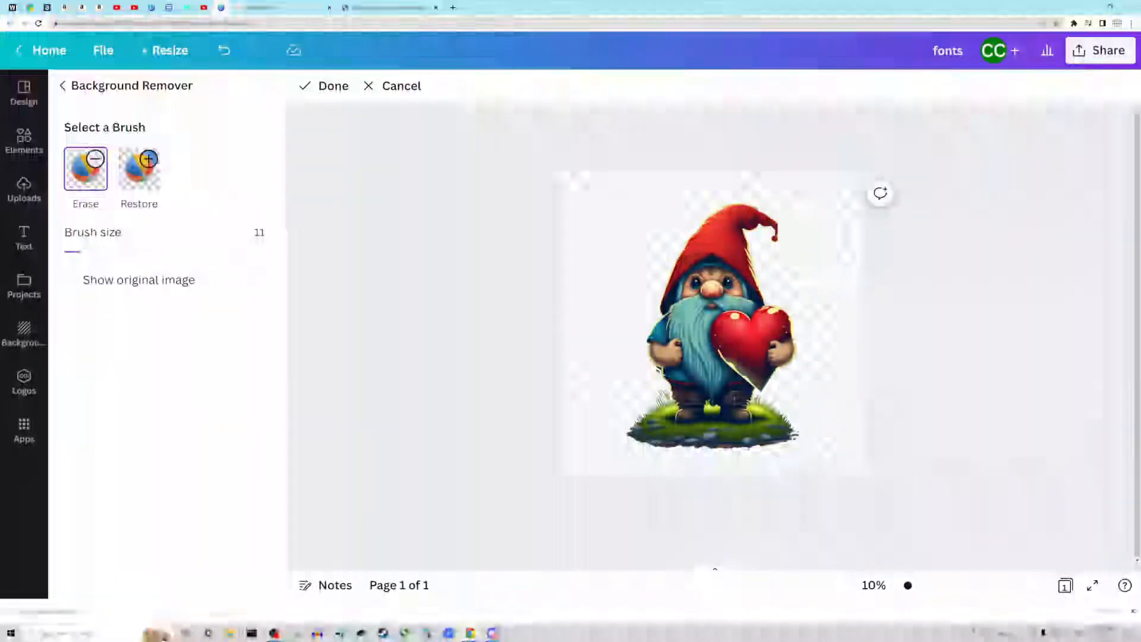
- Set the eraser brush size to 34 and examine the gnome cutout's edges for background remnants
left_click_drag(908, 587, 931, 586)
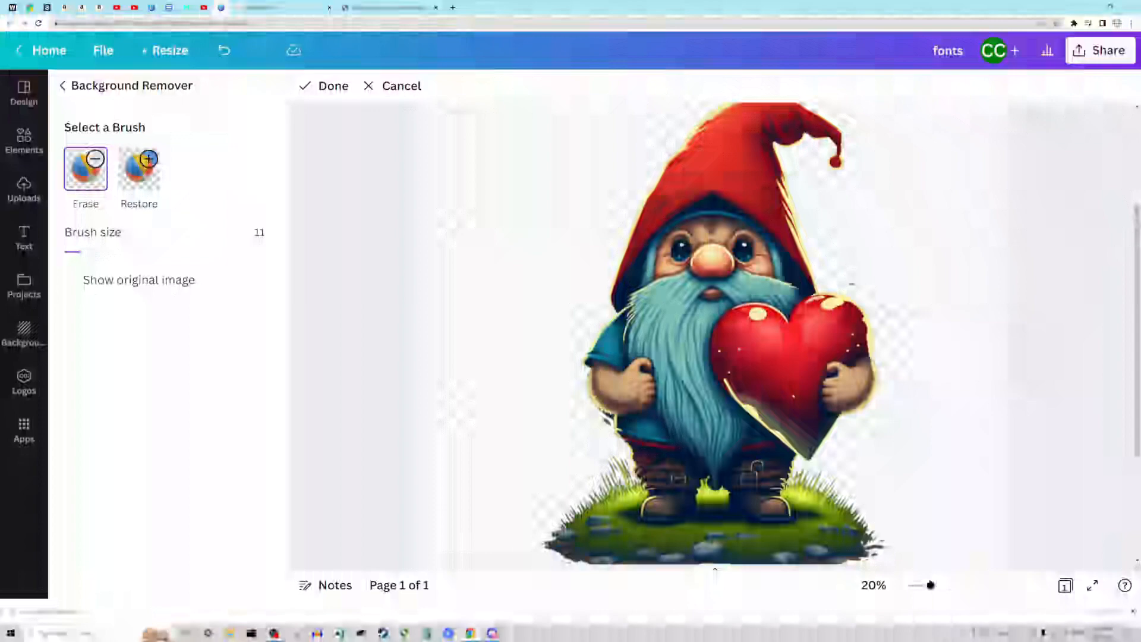
left_click_drag(85, 252, 134, 252)
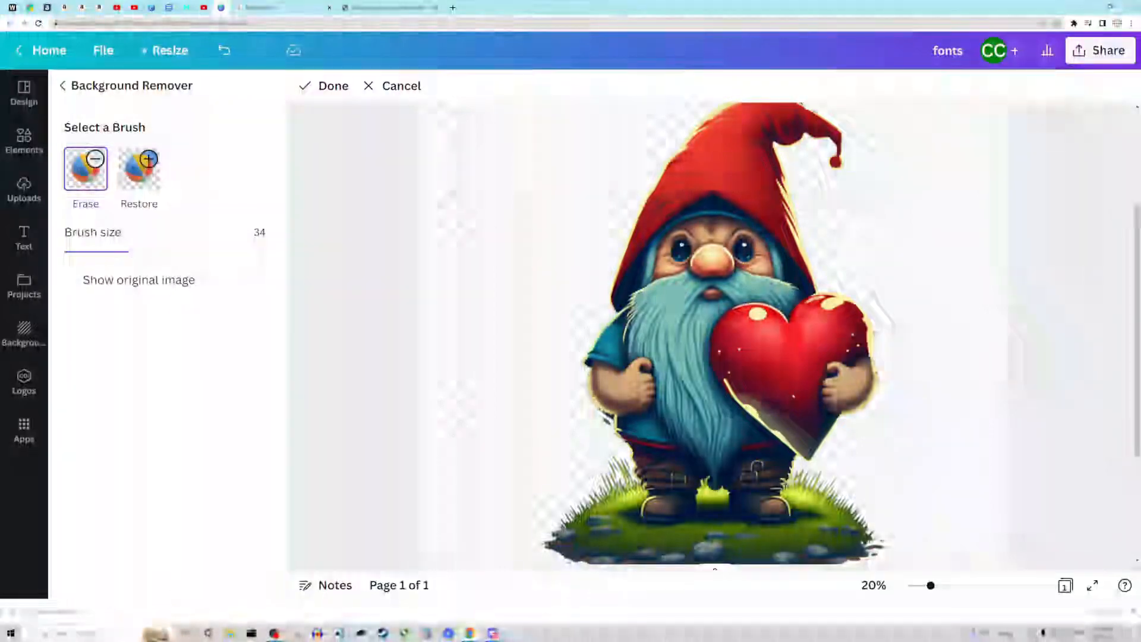
scroll(594, 404, "down", 5)
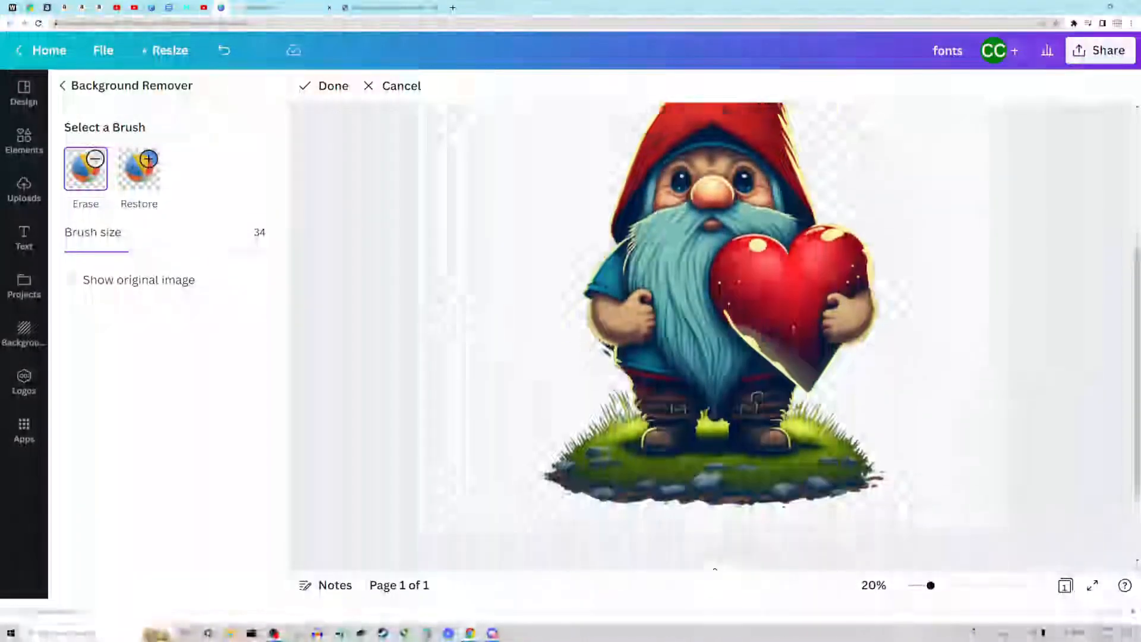
scroll(573, 402, "up", 8)
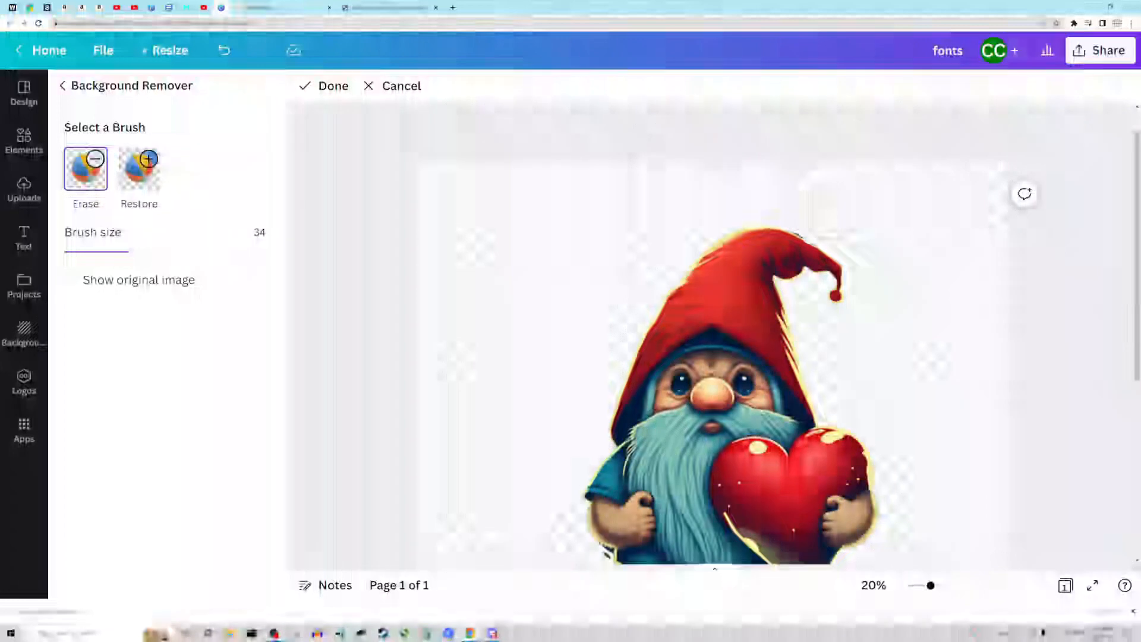
scroll(714, 333, "down", 4)
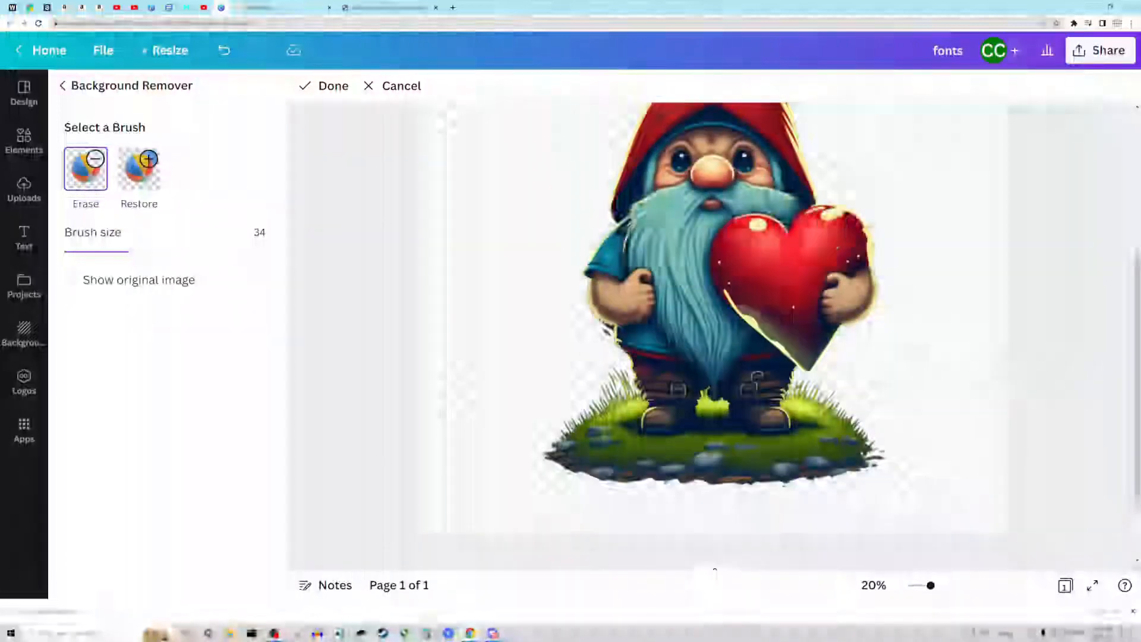
scroll(837, 116, "up", 1)
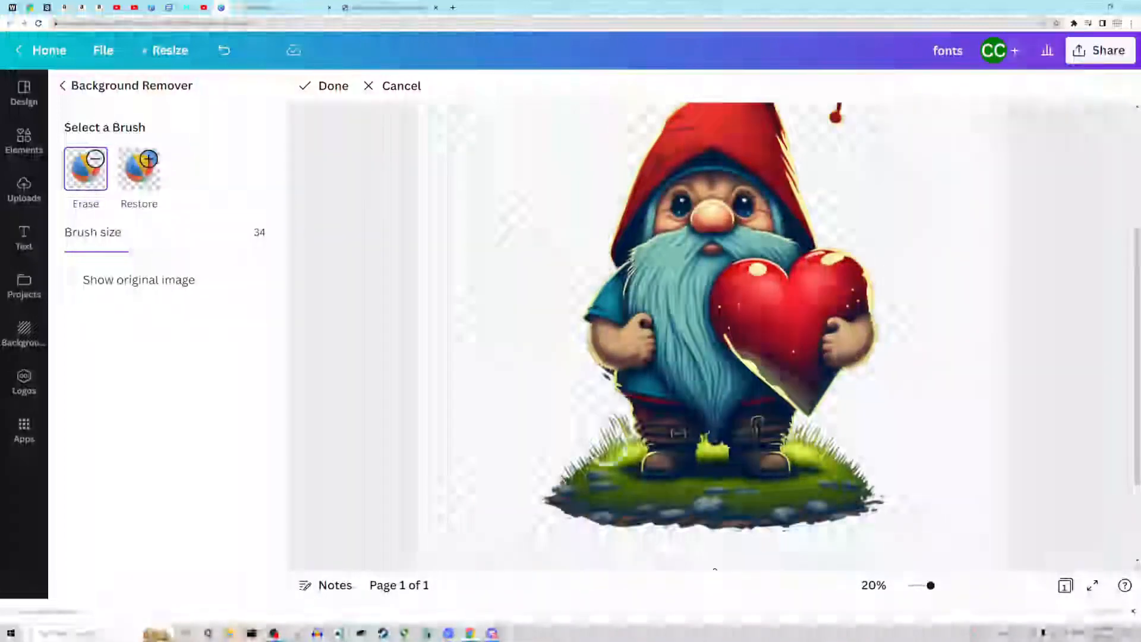
mouse_move(931, 587)
left_mouse_down()
mouse_move(981, 587)
mouse_move(937, 587)
mouse_move(952, 586)
left_mouse_up()
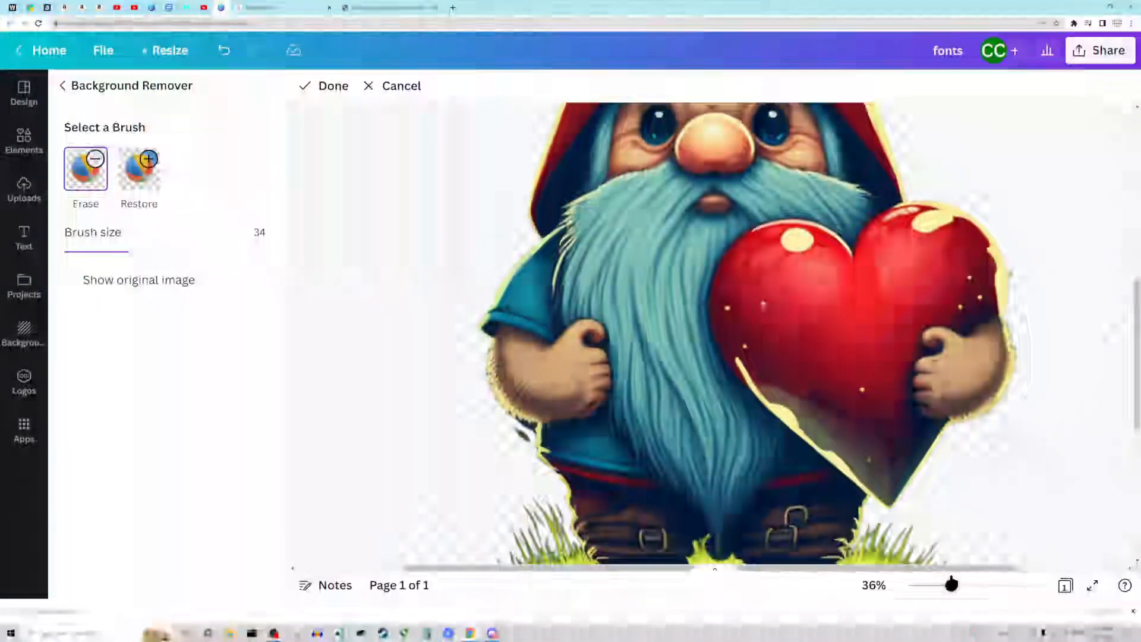
left_click_drag(955, 587, 916, 584)
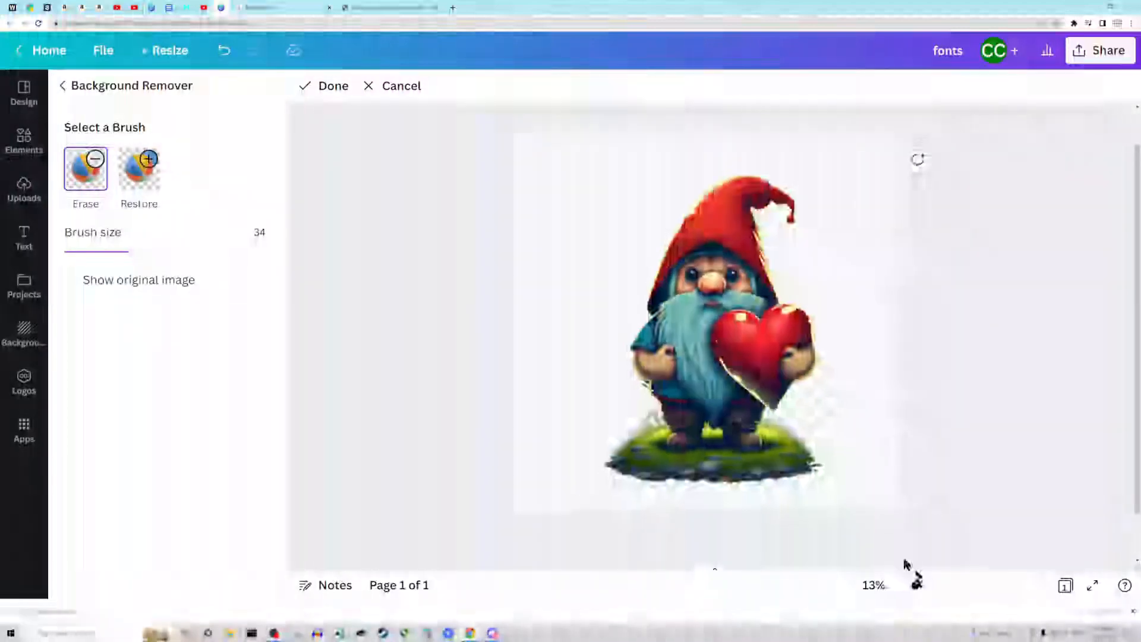
- Finish the background erasing, enlarge the gnome image beyond the page's width and recentre it on the page
left_click(321, 89)
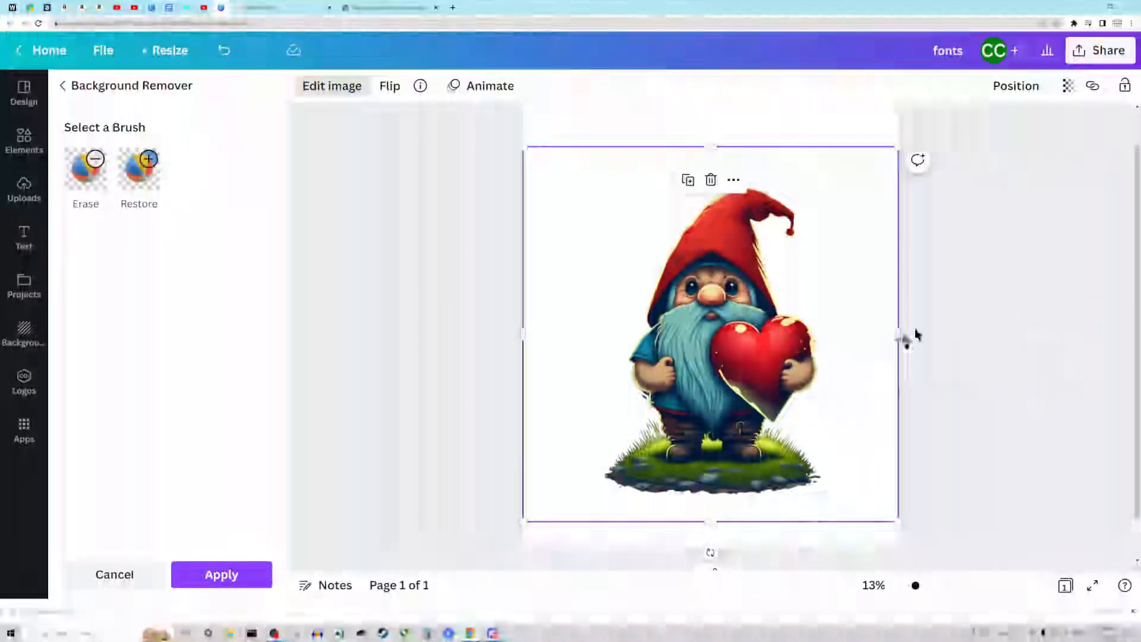
scroll(872, 345, "down", 1)
scroll(872, 344, "up", 2)
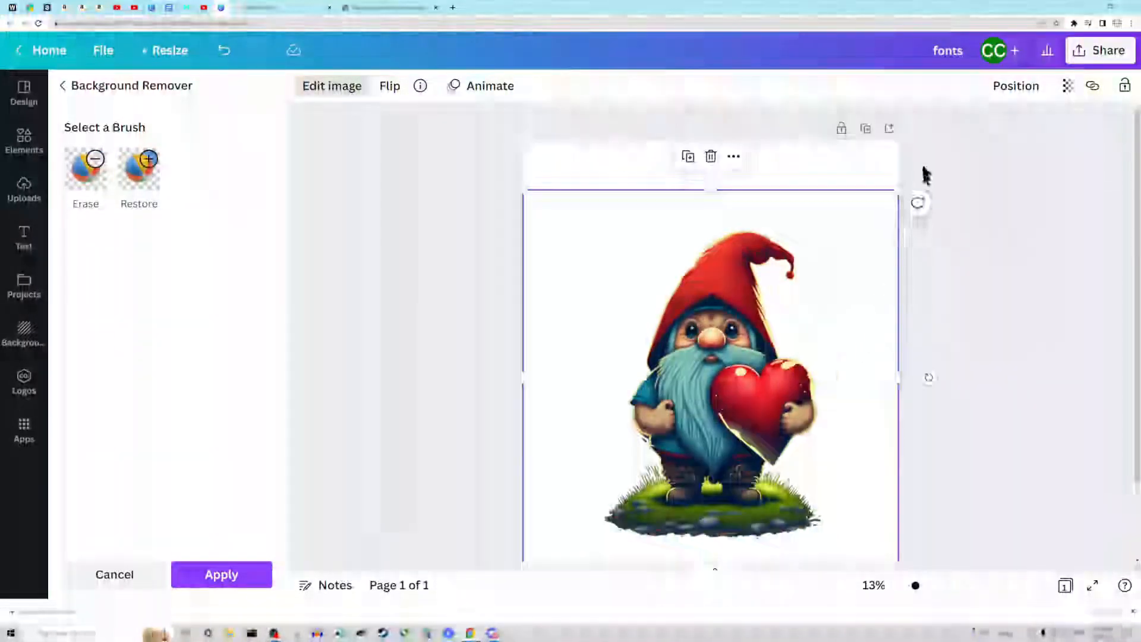
left_click_drag(896, 188, 1025, 95)
left_click_drag(773, 345, 718, 371)
scroll(834, 306, "down", 3)
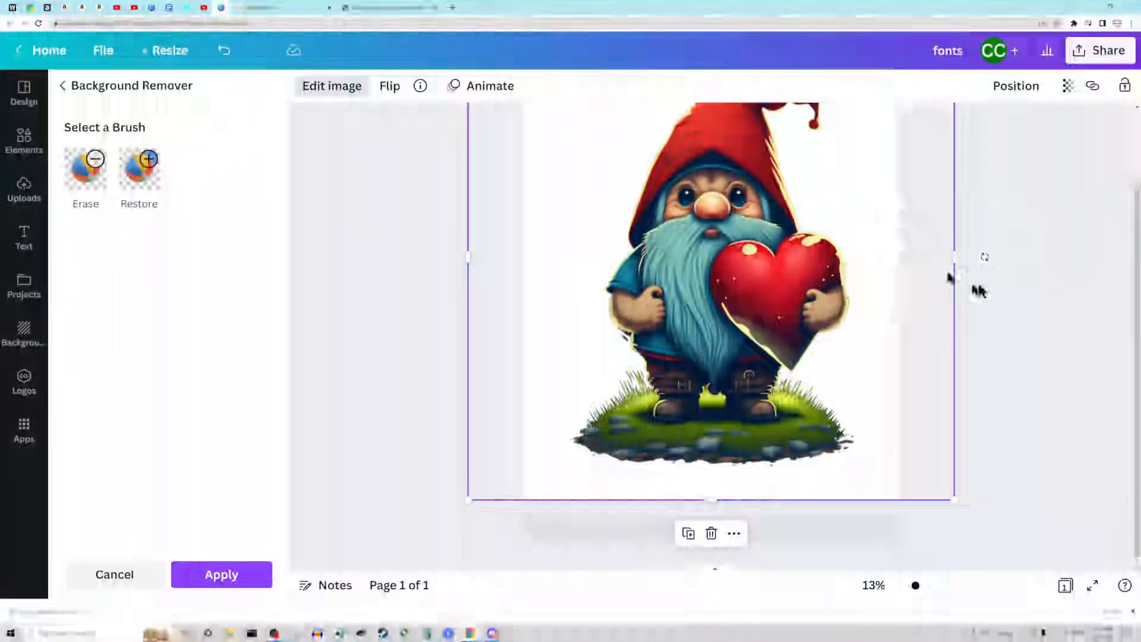
scroll(1010, 309, "up", 3)
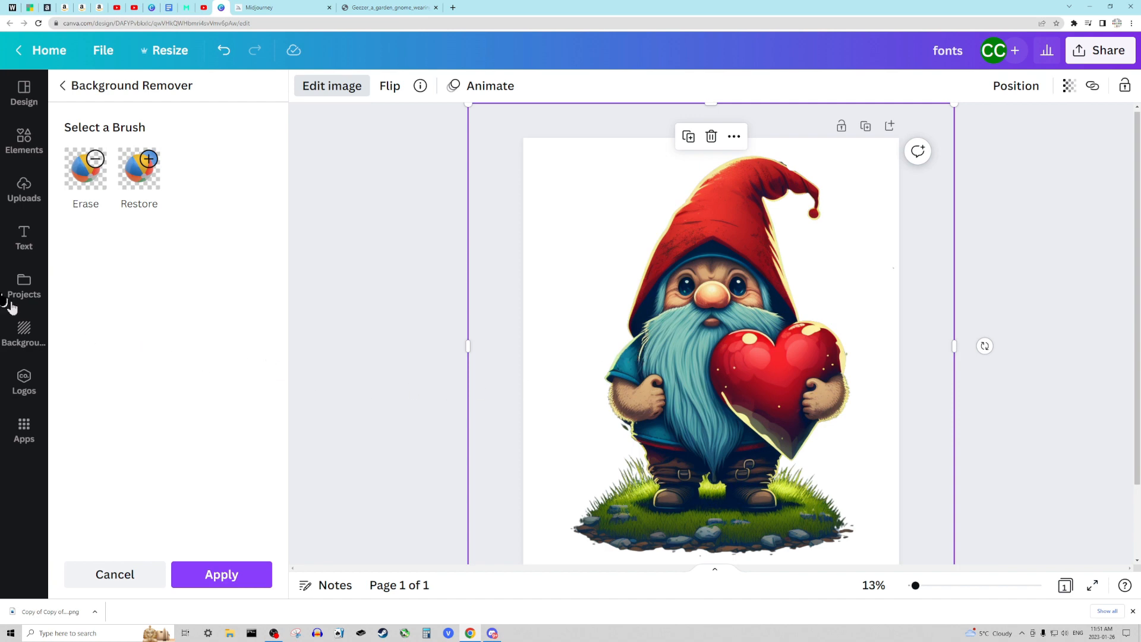
left_click(24, 238)
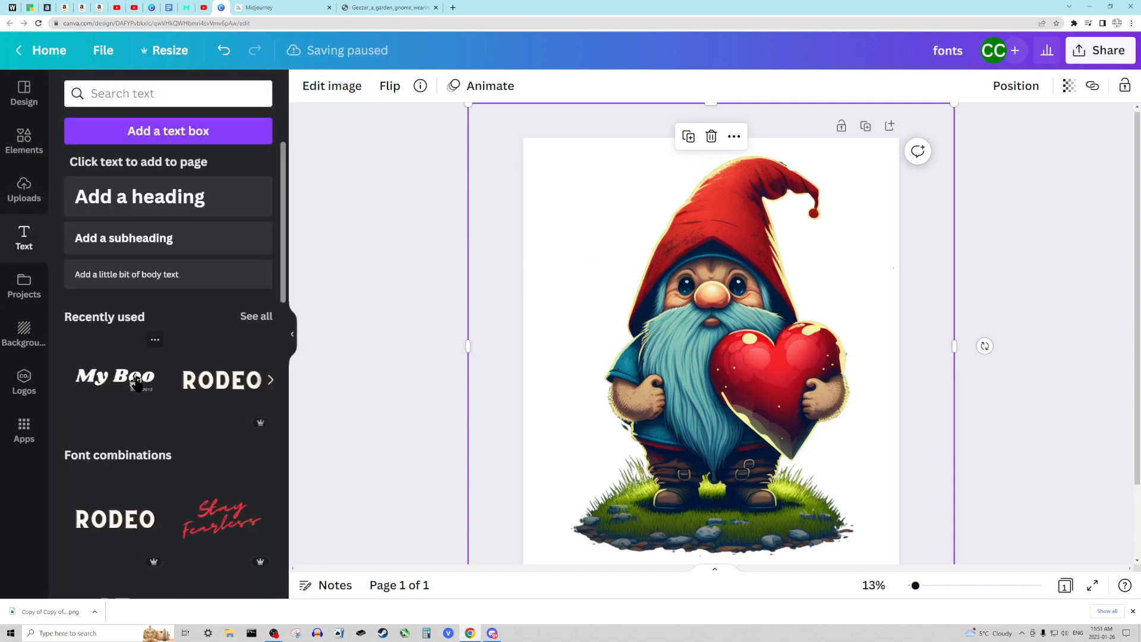
left_click_drag(222, 380, 726, 213)
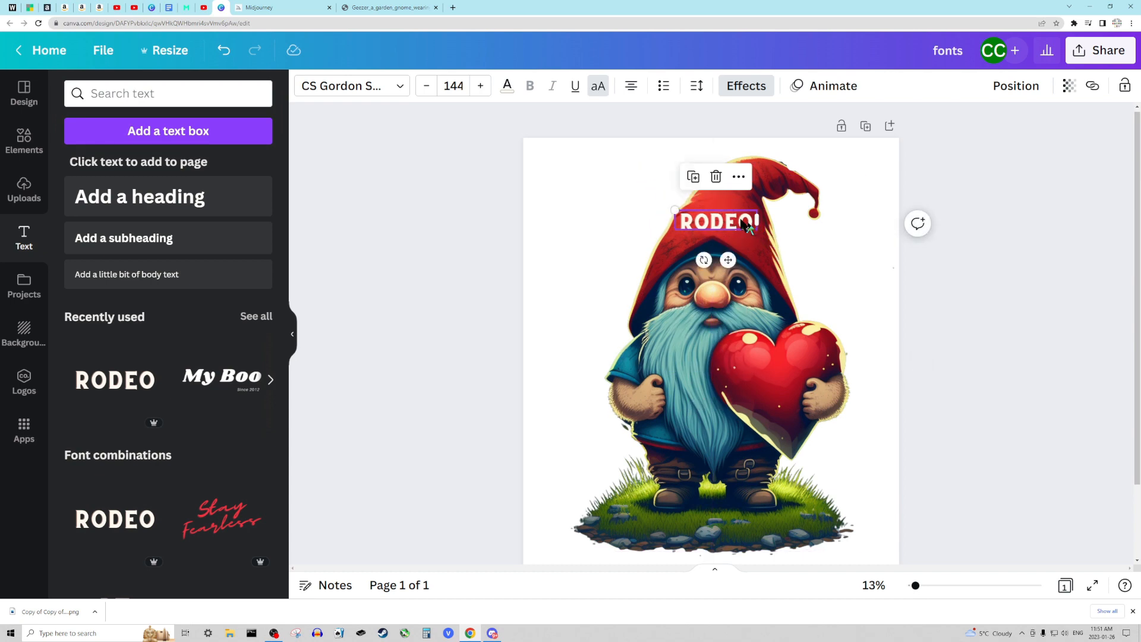
key("Delete")
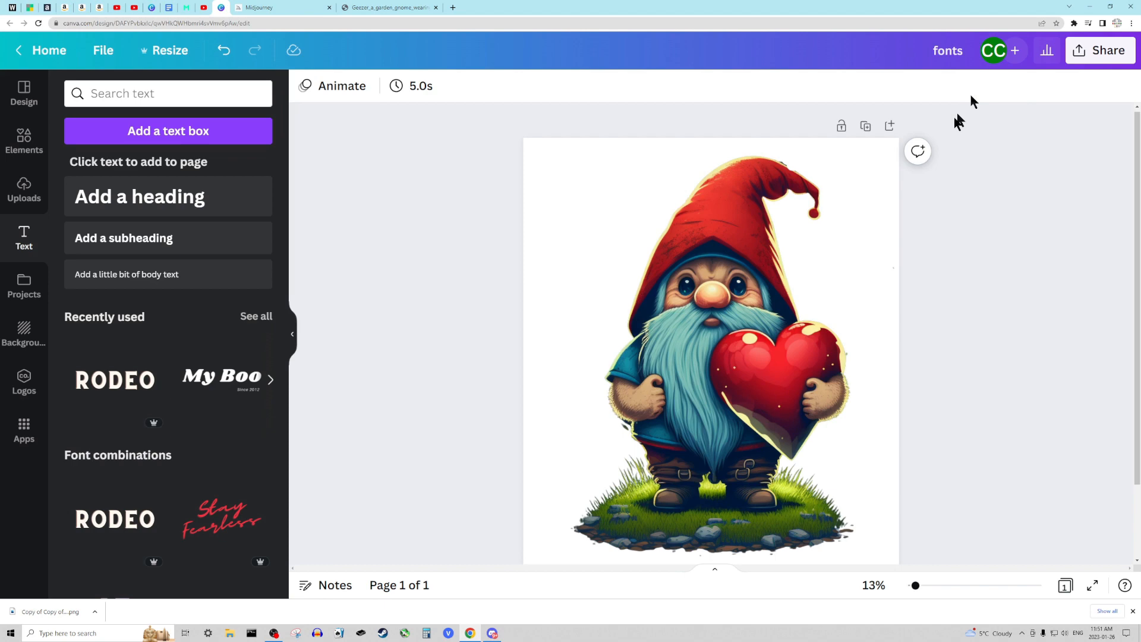
- Download the gnome design as a 4,500 × 5,400 px PNG with a transparent background
left_click(797, 250)
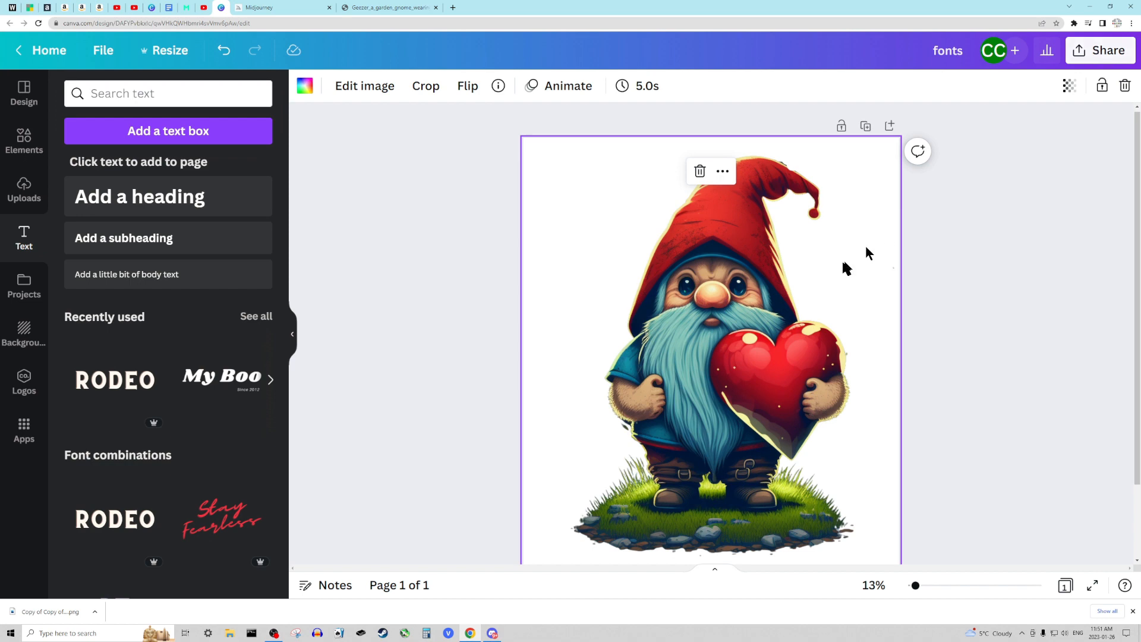
left_click(1088, 57)
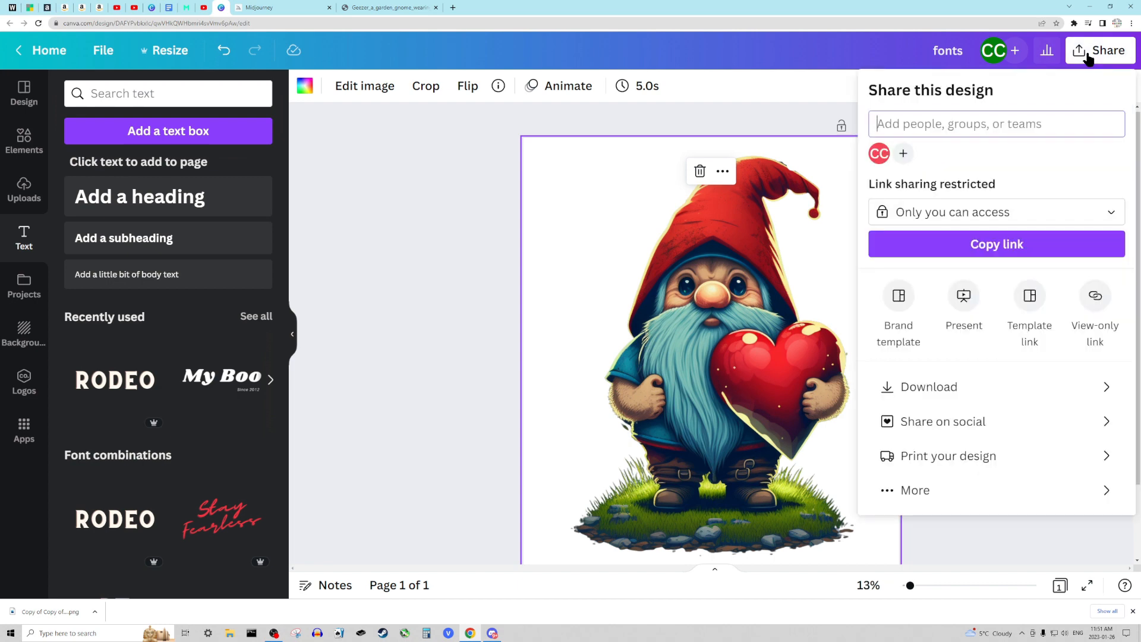
left_click(931, 389)
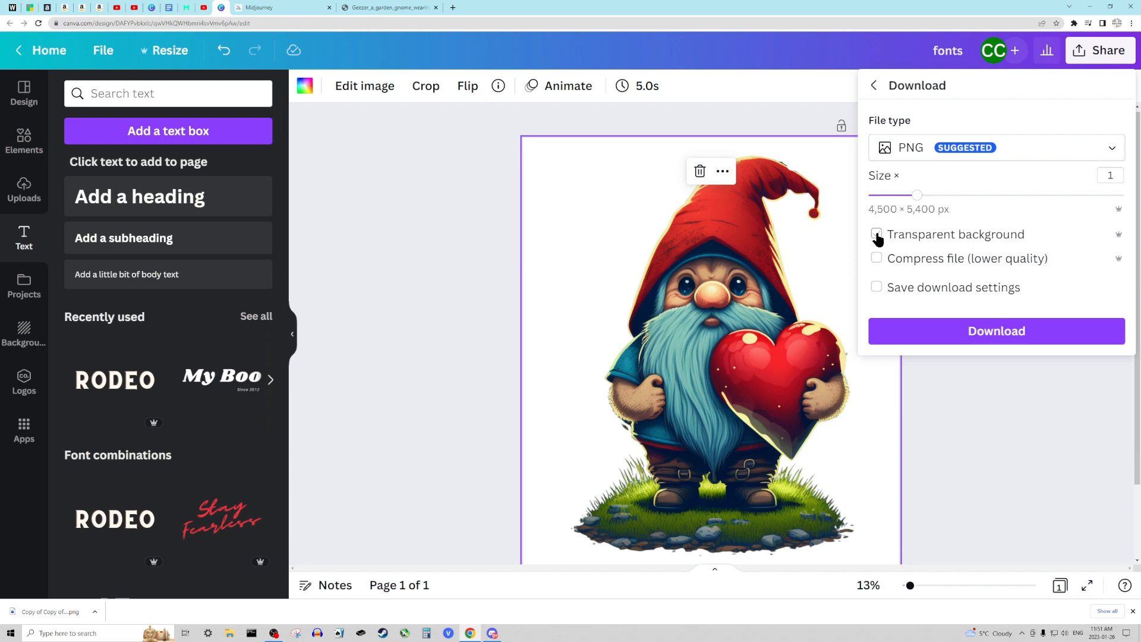
left_click(877, 235)
left_click(972, 333)
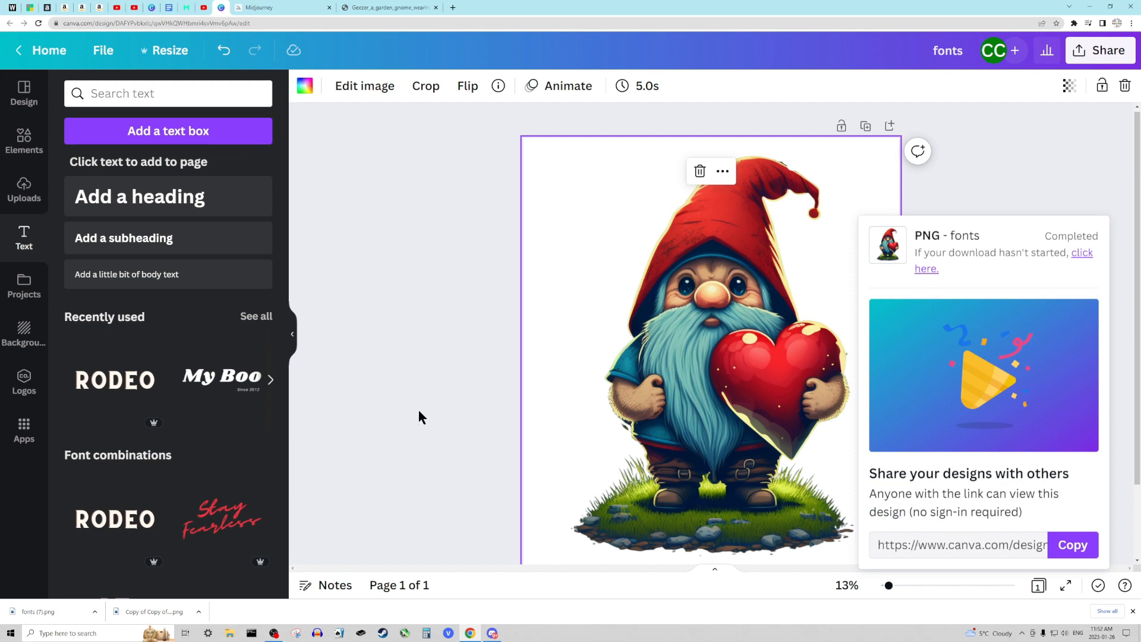
- Switch to the Amazon Merch on Demand product creation page and upload fonts (7).png as the artwork
scroll(428, 399, "up", 1)
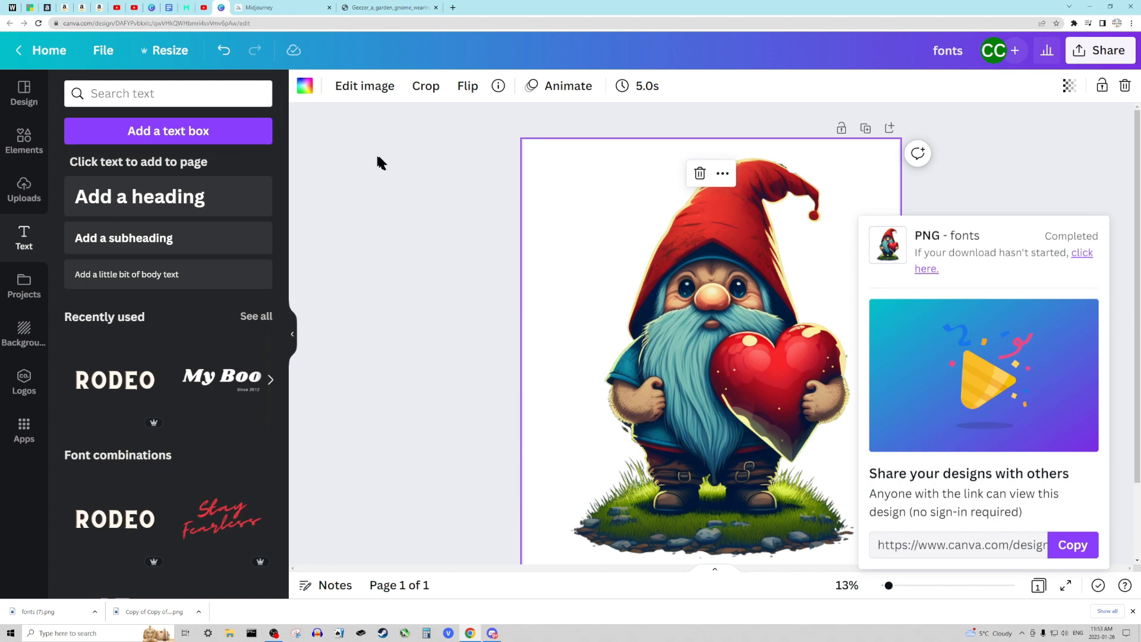
left_click(100, 8)
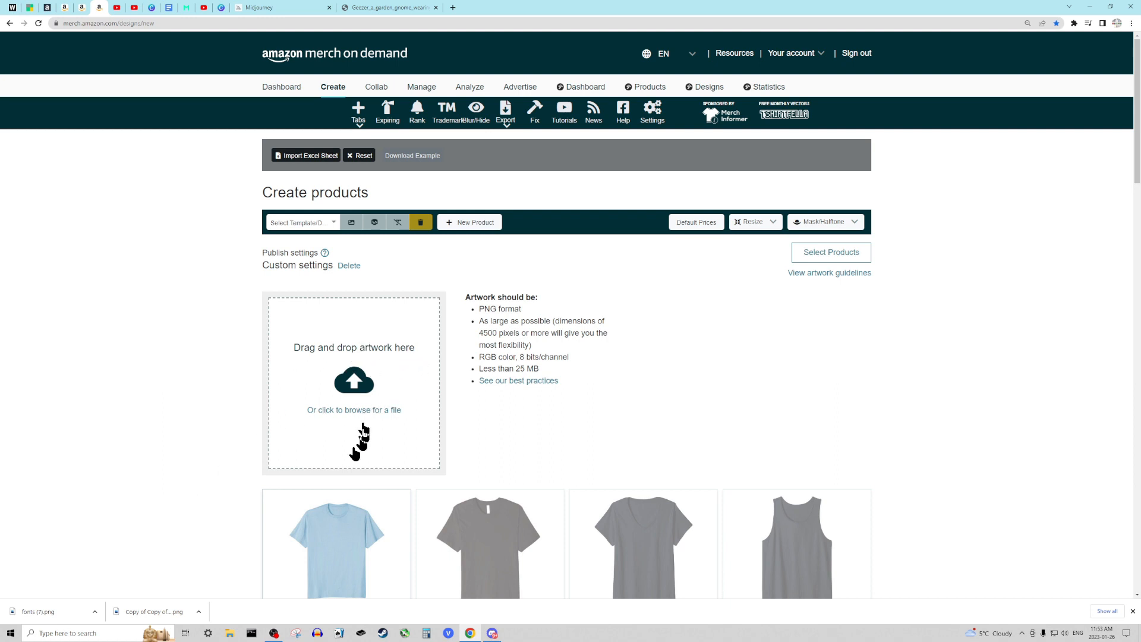
left_click_drag(71, 612, 382, 345)
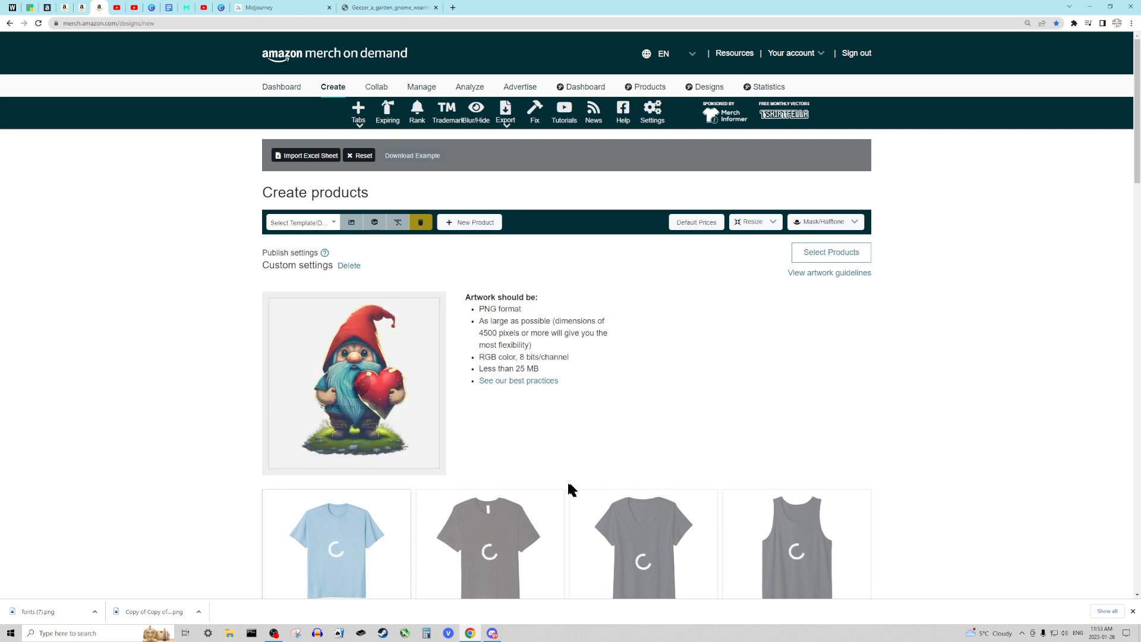
- Open the standard t-shirt's details for editing and add black to its selected colors
scroll(507, 486, "down", 2)
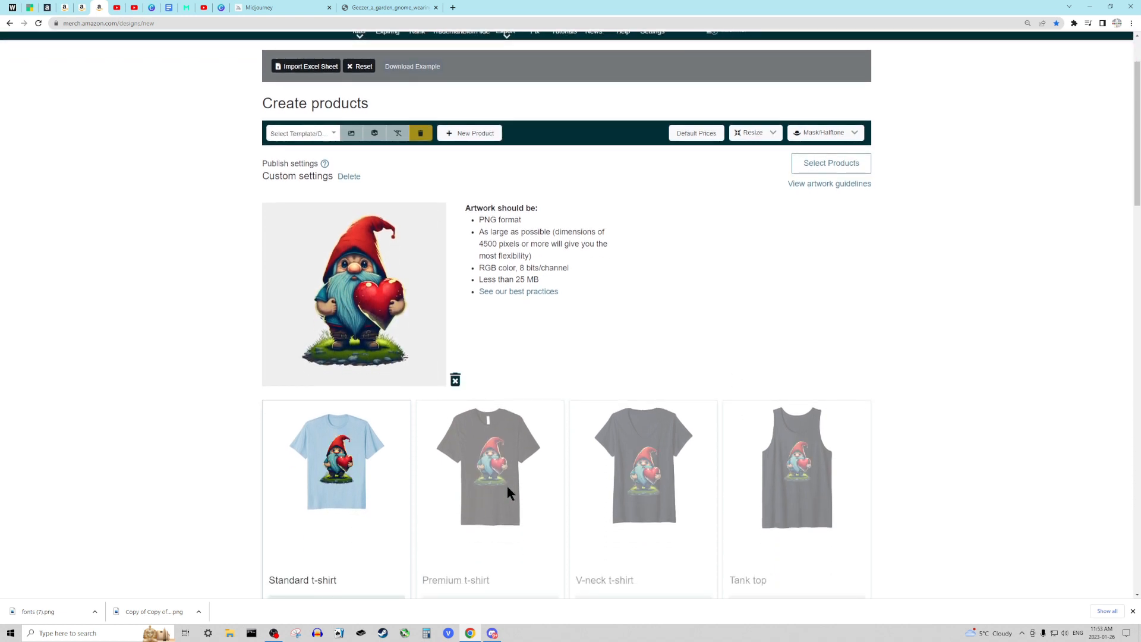
scroll(413, 511, "down", 3)
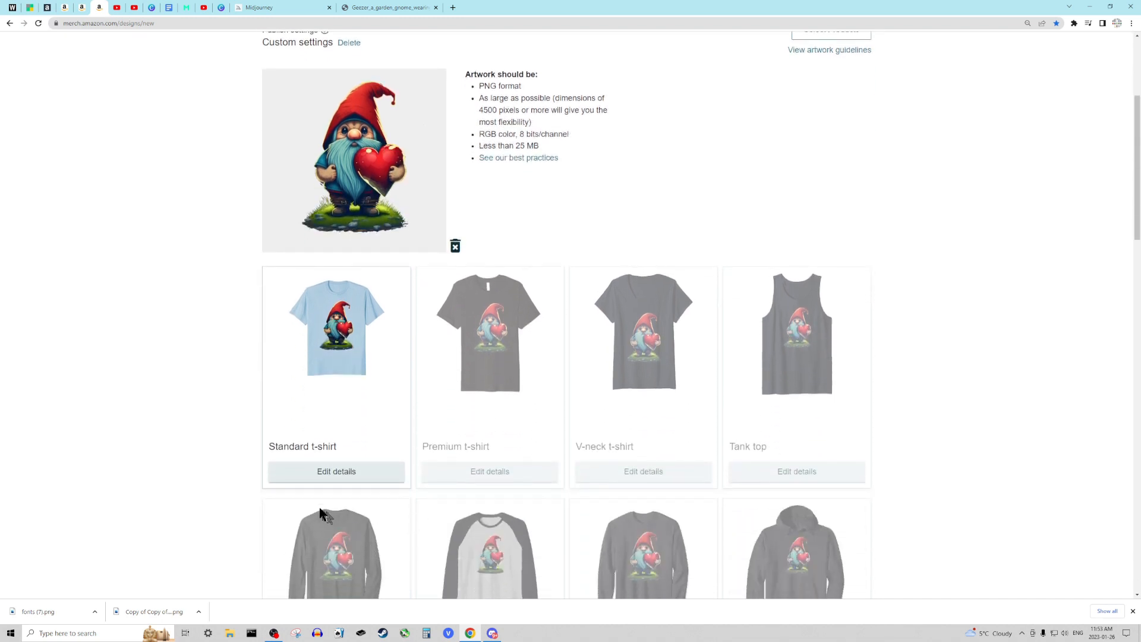
left_click(311, 473)
scroll(679, 443, "down", 4)
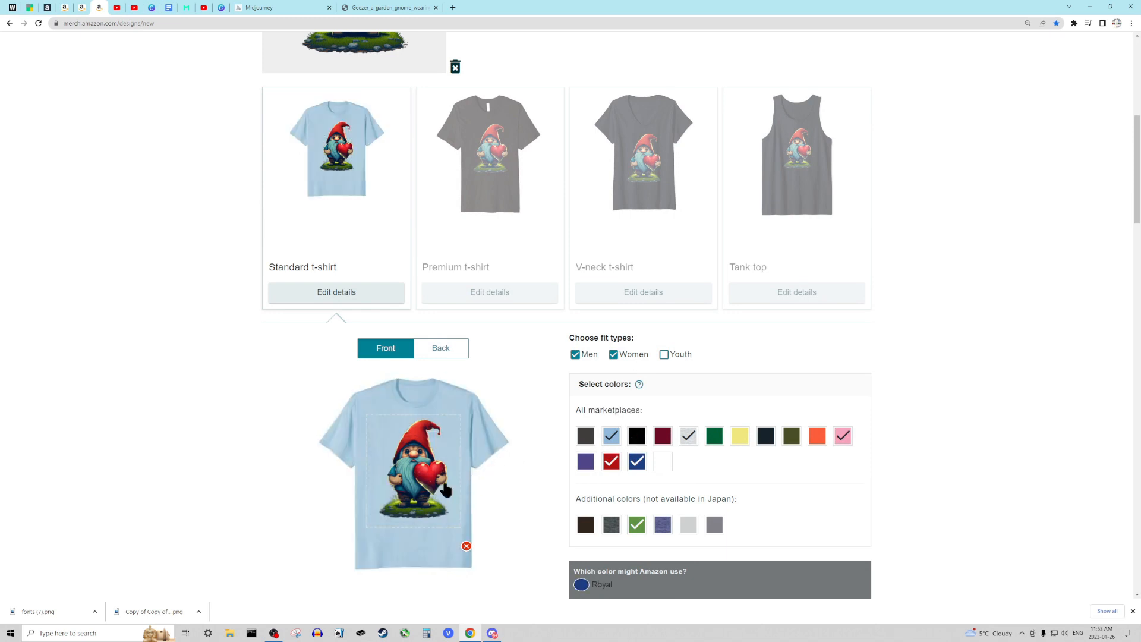
left_click(636, 437)
- Examine the gnome artwork on the black standard t-shirt, checking the back and front views
scroll(487, 540, "up", 3)
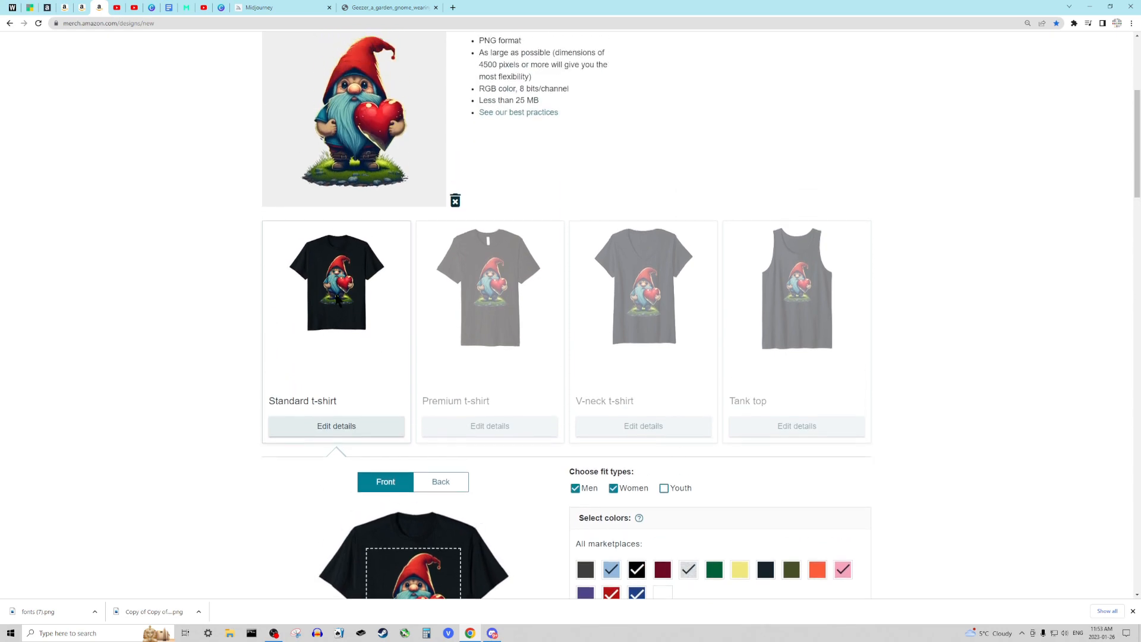
scroll(337, 299, "up", 3)
scroll(421, 416, "down", 6)
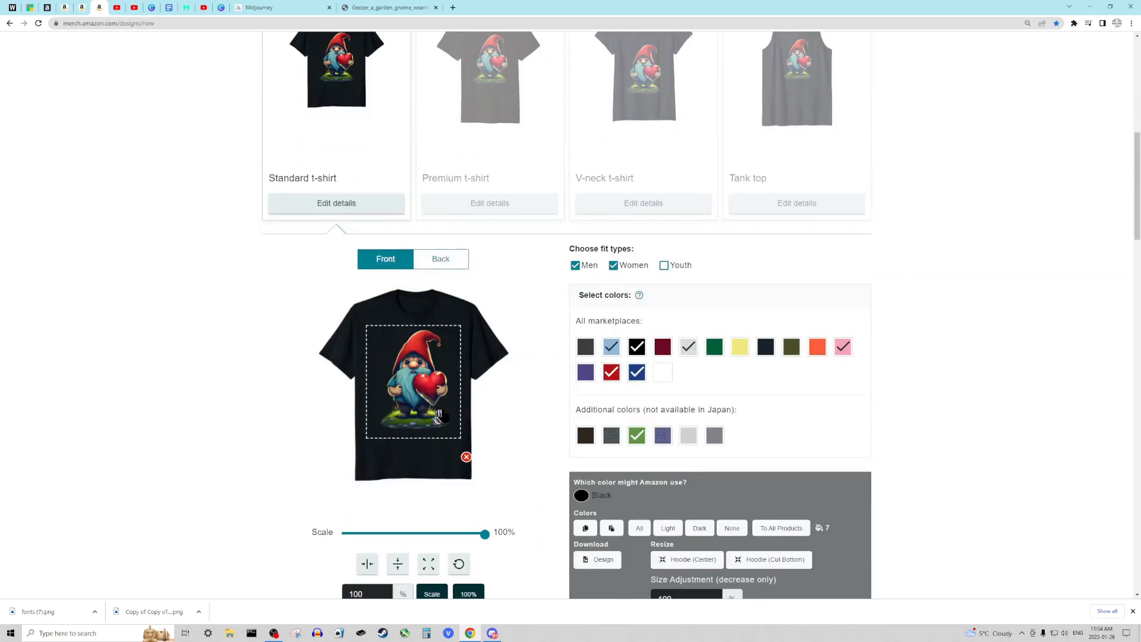
scroll(492, 410, "down", 2)
left_click(441, 170)
left_click(385, 170)
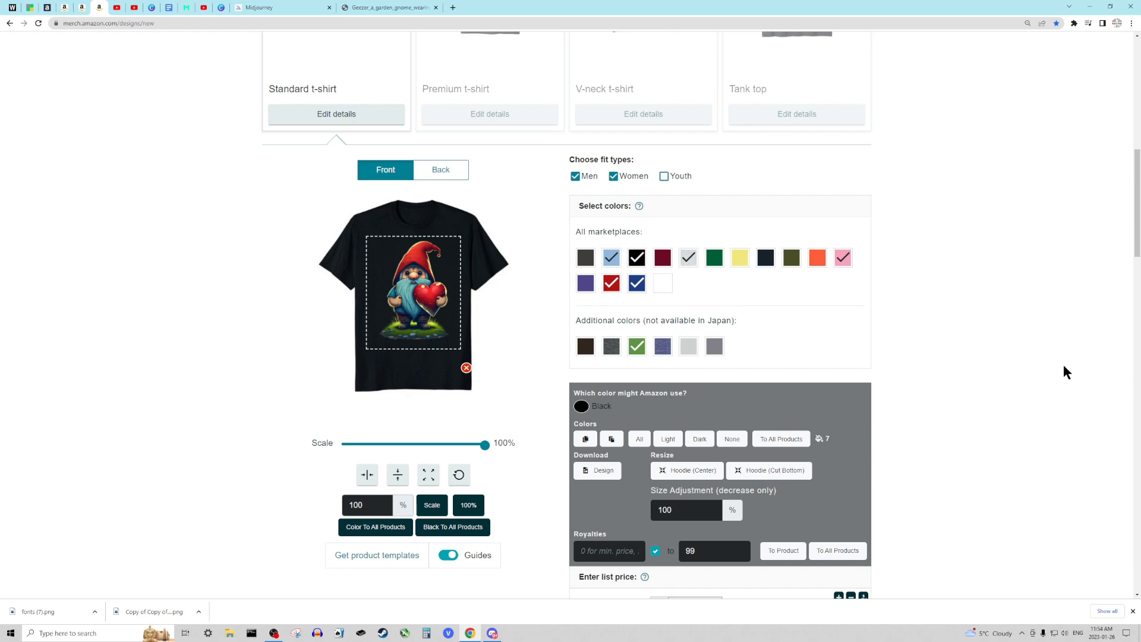
- Look through the listing's price, marketplace and product details sections, and review the shirt preview and artwork again
scroll(1066, 379, "down", 3)
scroll(1062, 379, "down", 15)
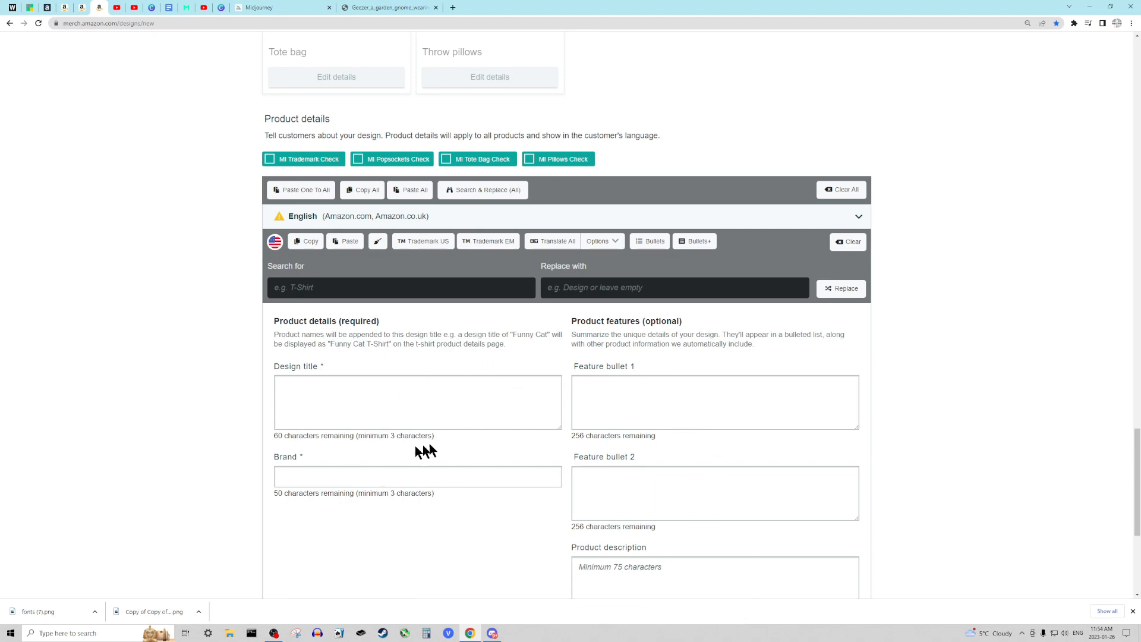
scroll(336, 444, "down", 3)
scroll(997, 511, "down", 2)
scroll(1002, 513, "up", 3)
scroll(997, 506, "up", 20)
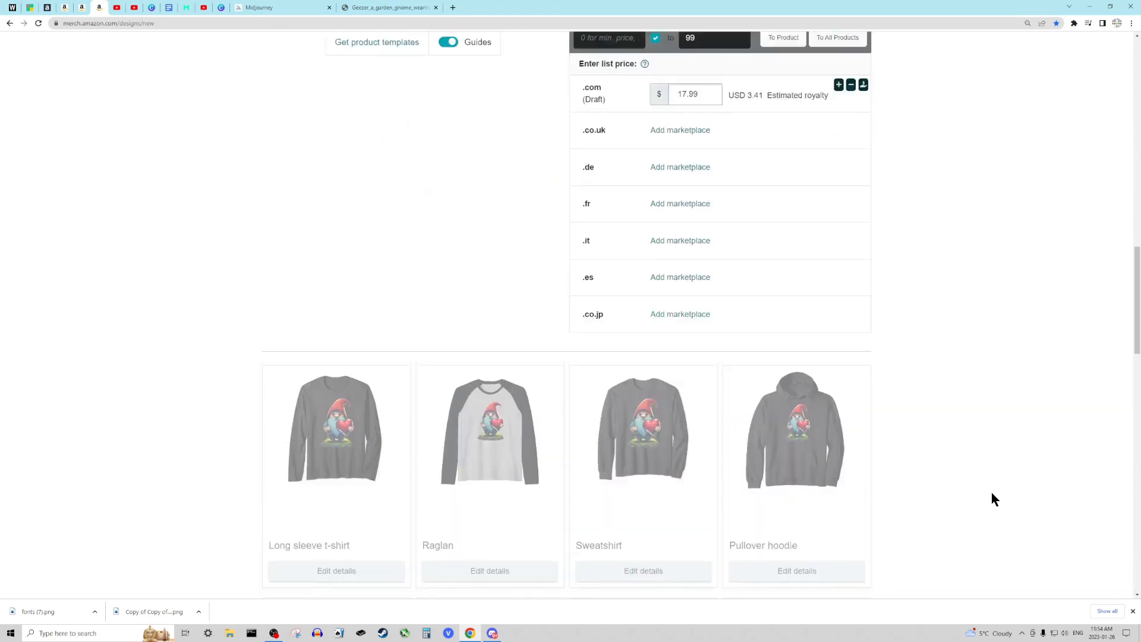
scroll(988, 494, "up", 3)
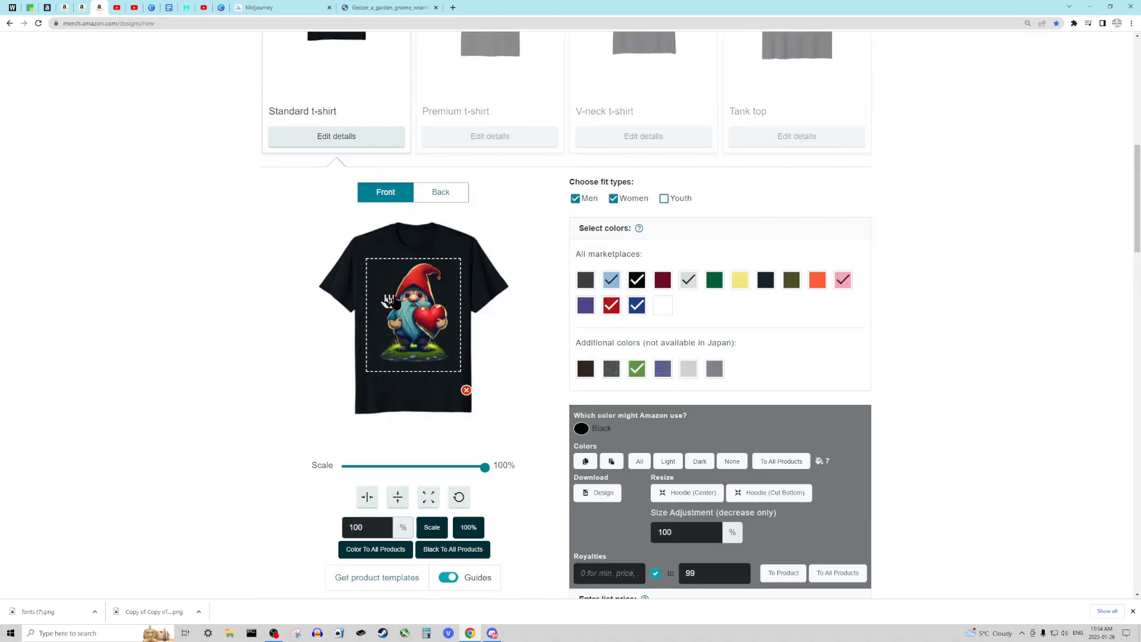
scroll(271, 298, "up", 5)
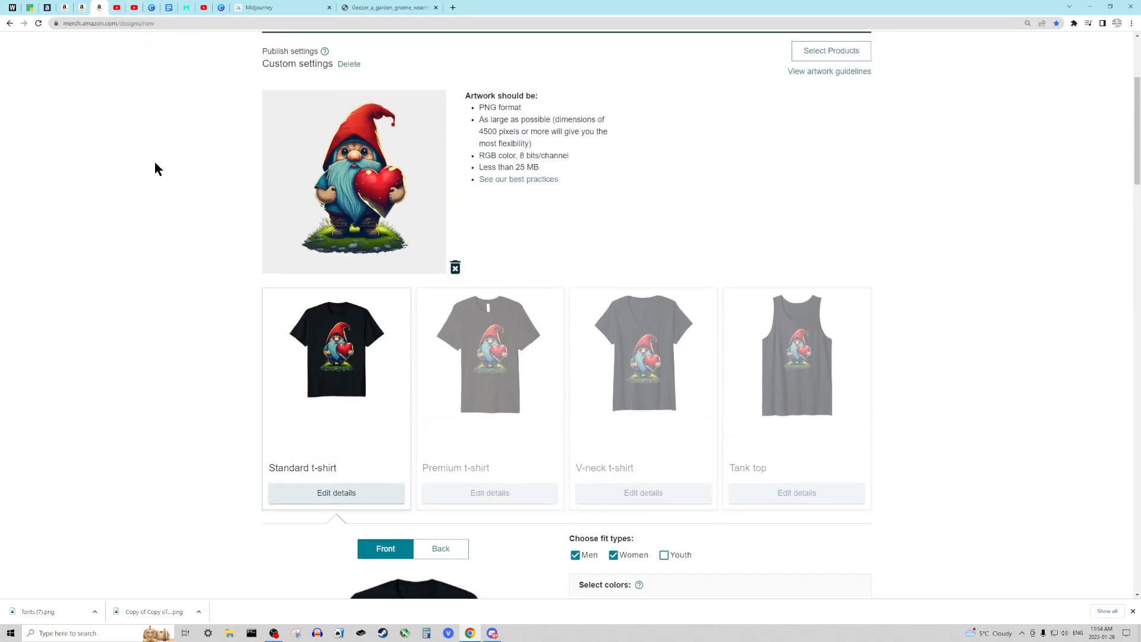
- Switch to Merch Informer's Trend Tracker and examine the sales rank and price charts of the first listed shirts
left_click(188, 9)
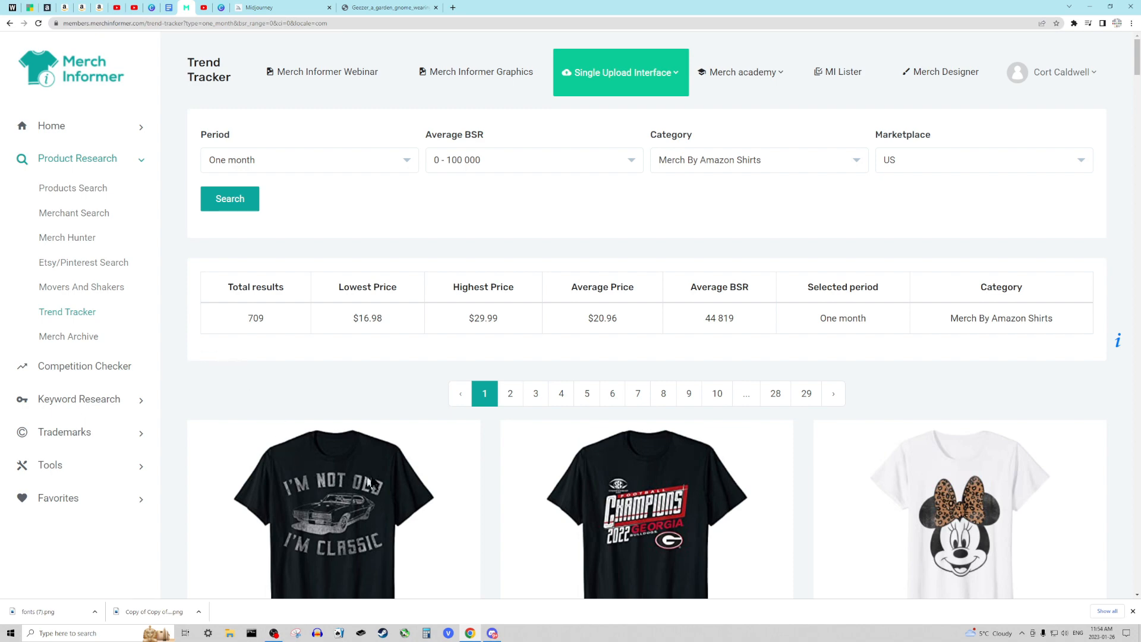
scroll(369, 482, "down", 6)
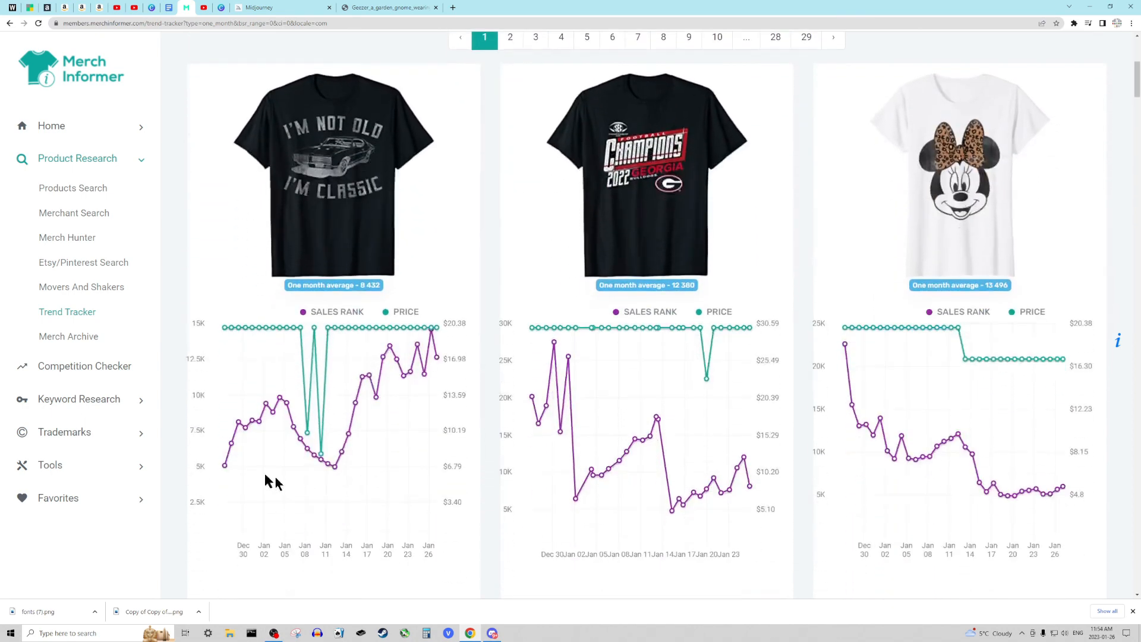
mouse_move(423, 380)
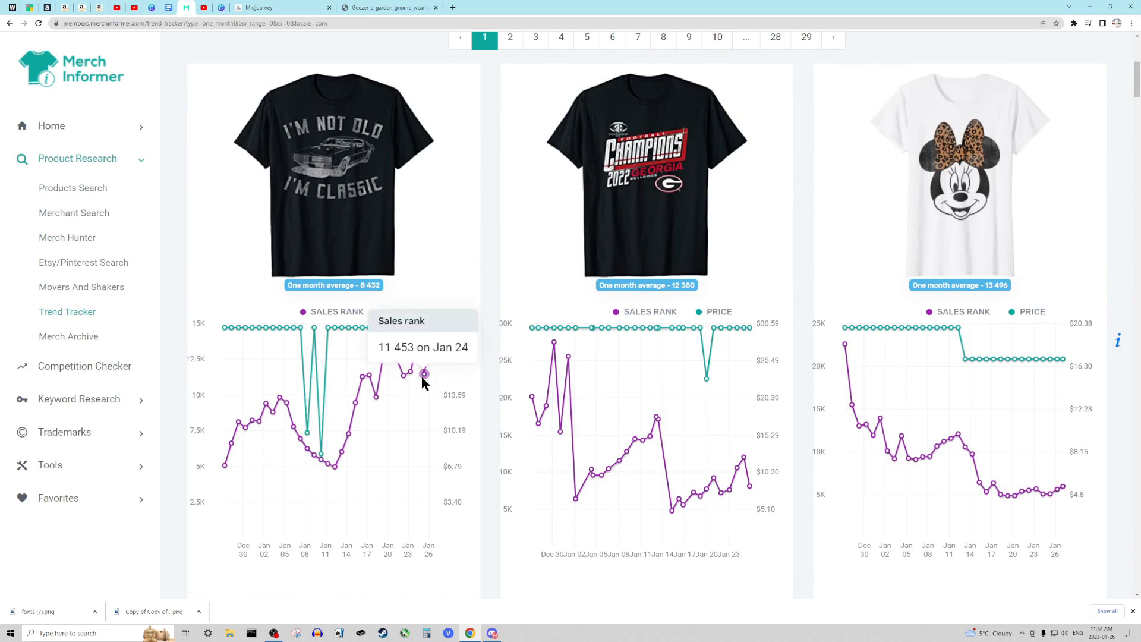
scroll(424, 400, "up", 4)
scroll(424, 407, "down", 1)
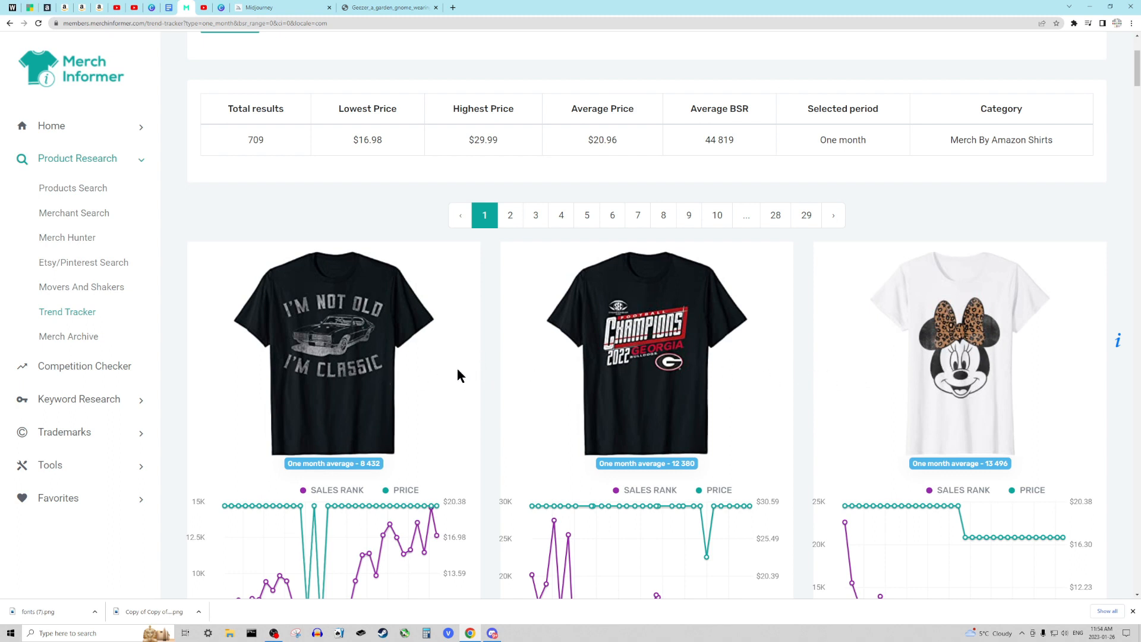
scroll(467, 377, "down", 1)
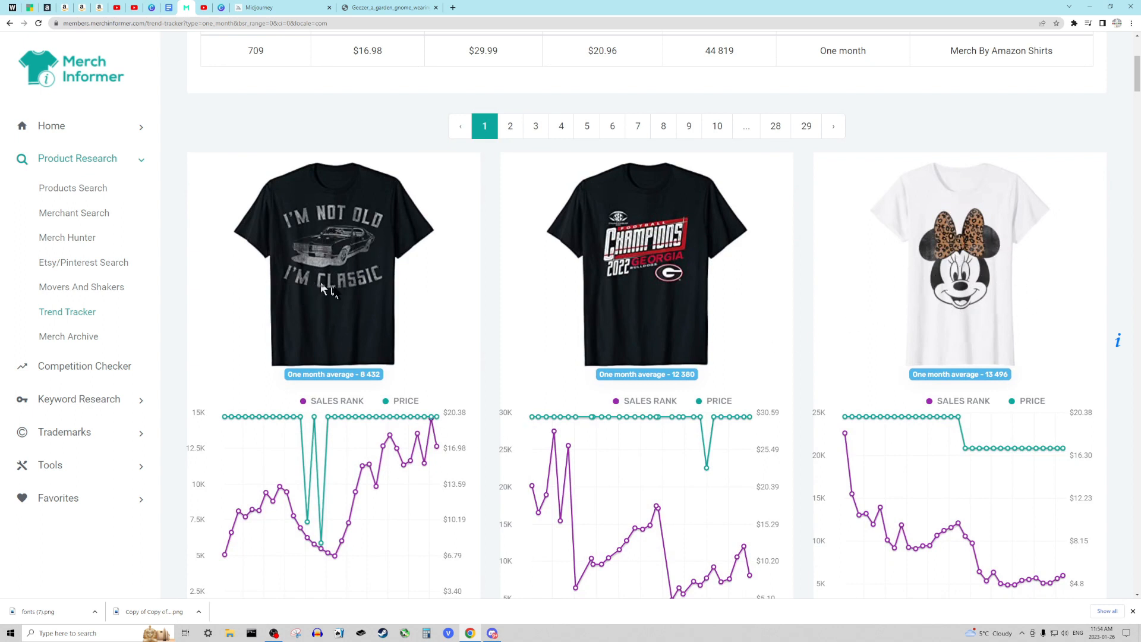
scroll(355, 306, "up", 1)
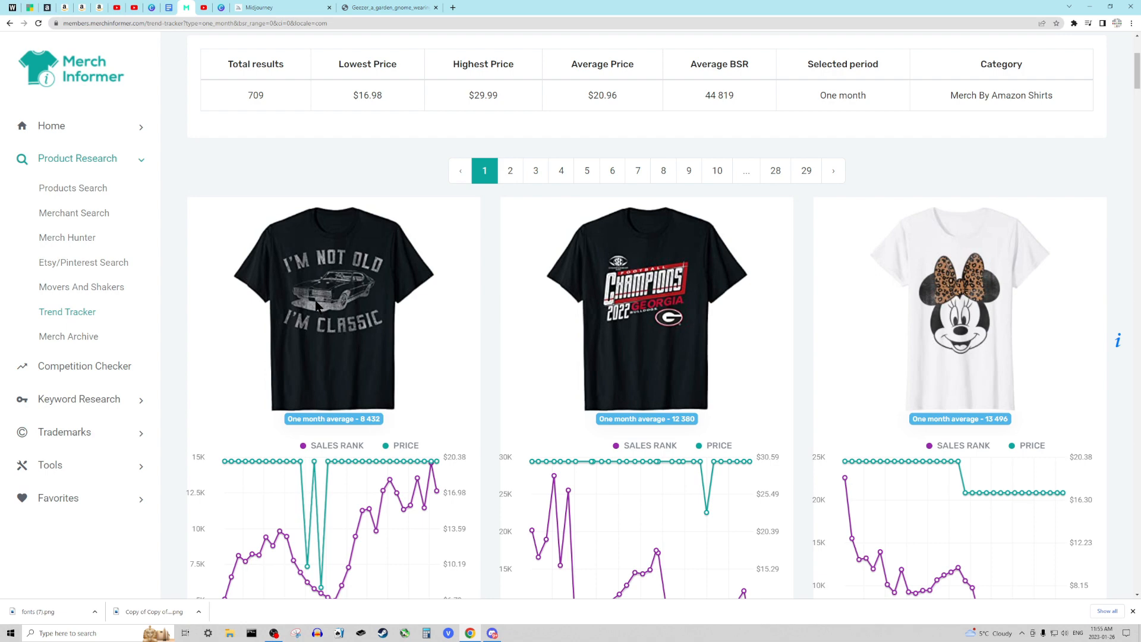
- Browse further down the Trend Tracker results, reviewing the shirts' designs, sales rank trends and product details
scroll(332, 299, "down", 10)
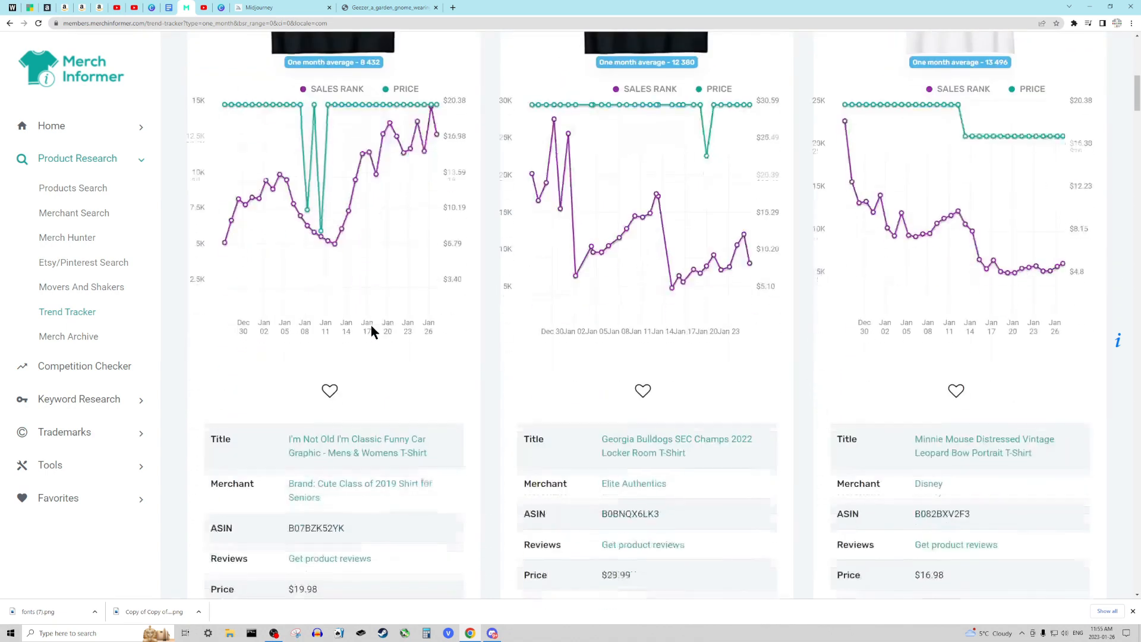
scroll(373, 330, "down", 4)
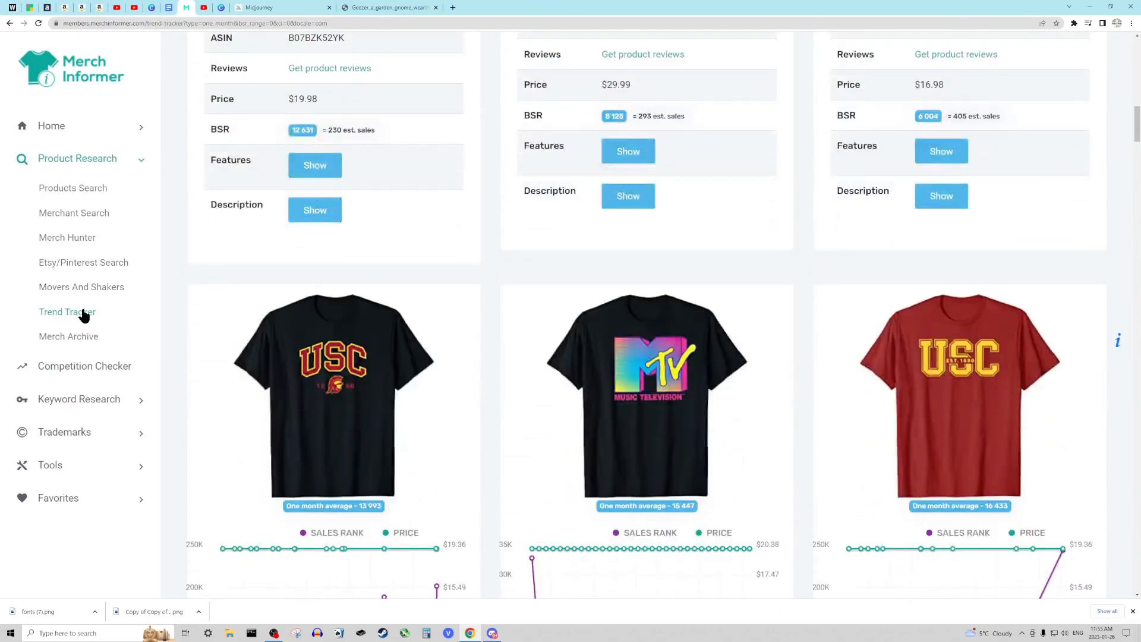
scroll(447, 287, "down", 1)
scroll(448, 293, "down", 2)
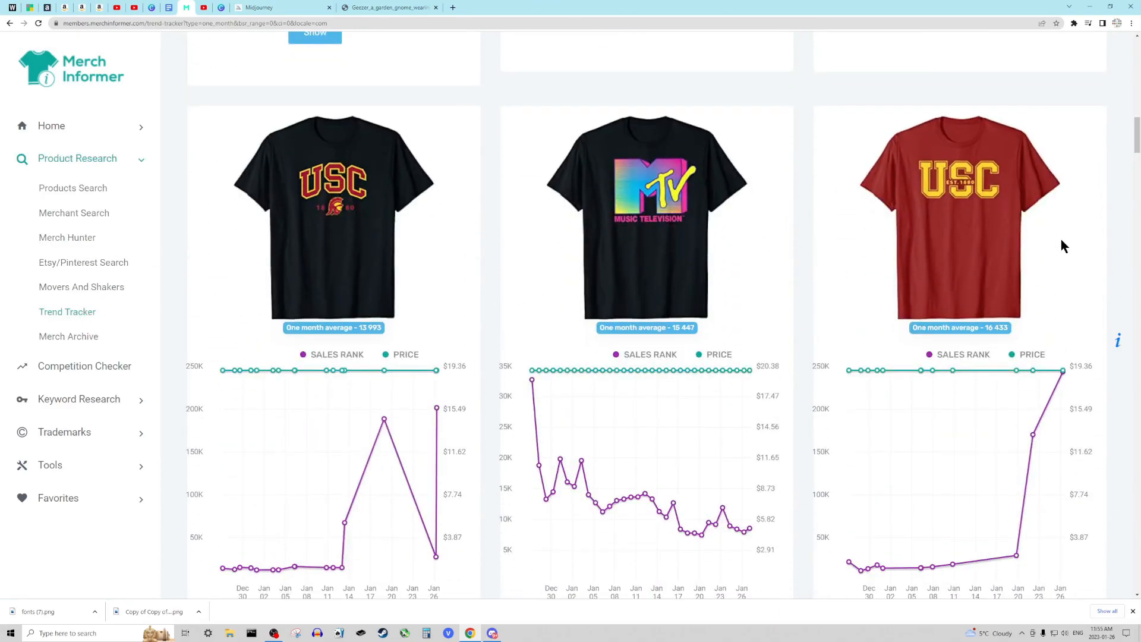
scroll(1060, 248, "down", 9)
scroll(945, 372, "down", 17)
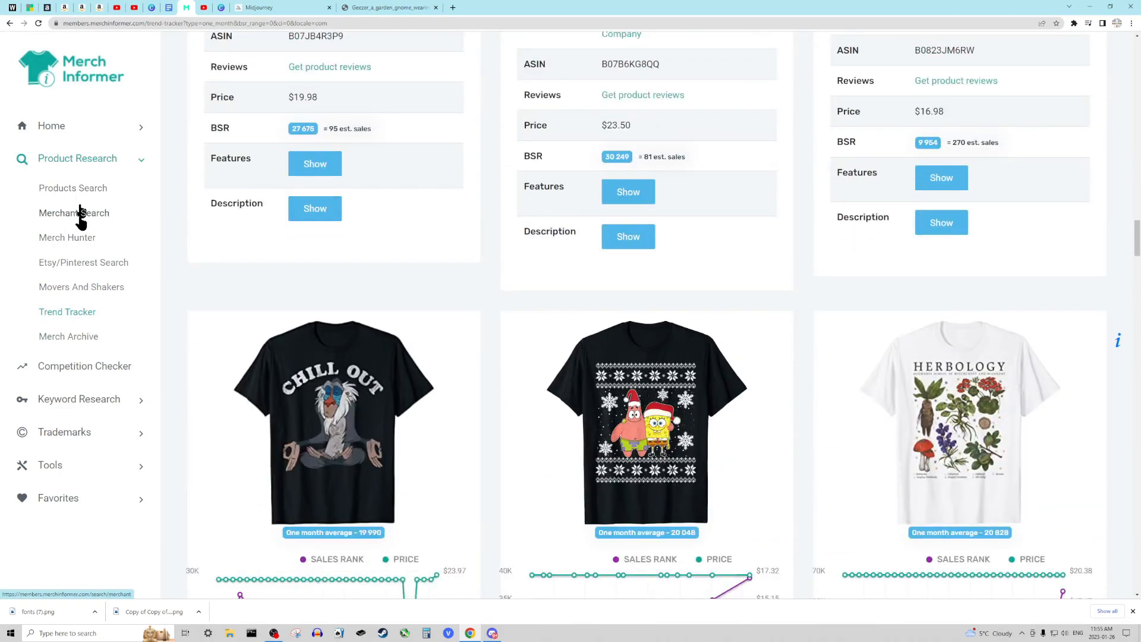
scroll(526, 409, "down", 3)
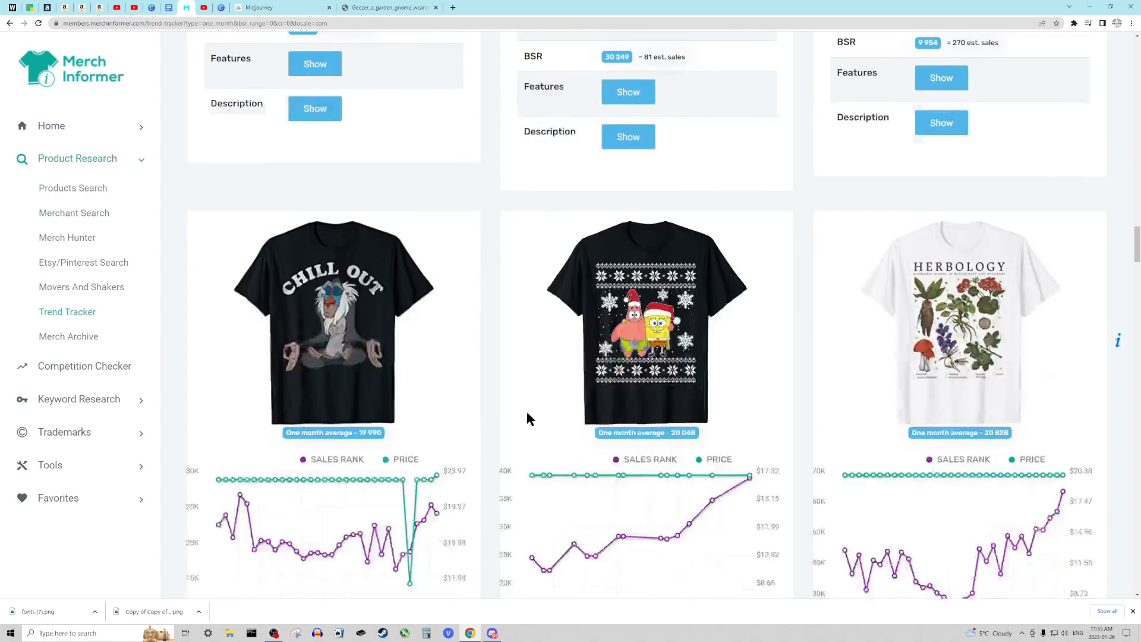
- Examine the sales rank and price charts of the Chill Out, SpongeBob Christmas and Herbology shirts, comparing them with the neighbouring rows' designs
scroll(529, 414, "down", 10)
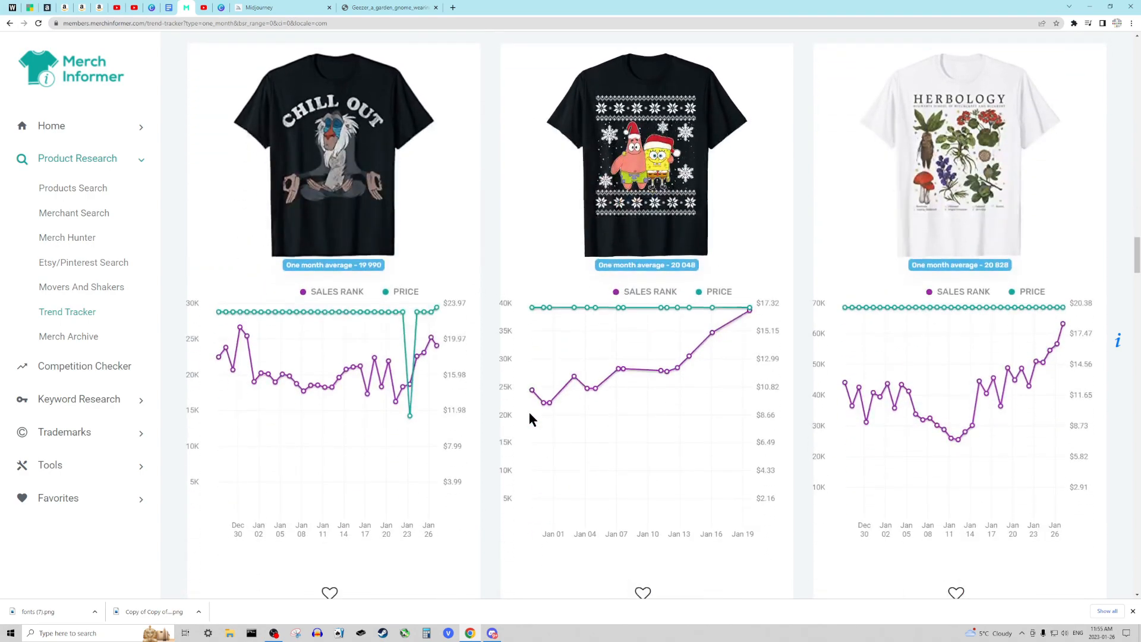
scroll(530, 411, "down", 3)
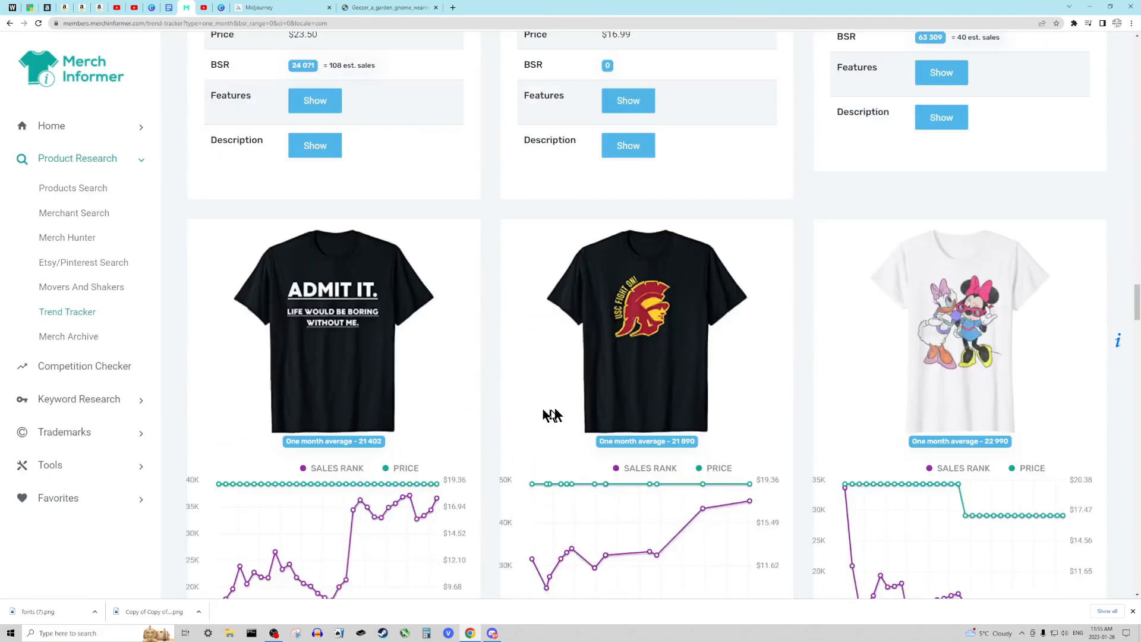
scroll(573, 401, "down", 15)
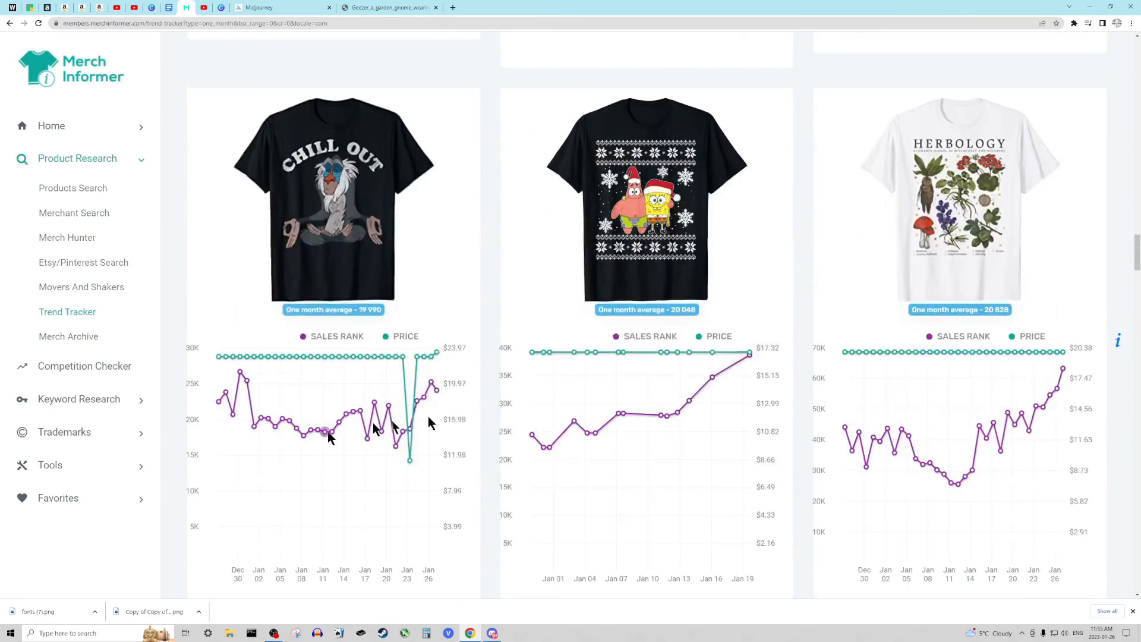
scroll(581, 425, "up", 4)
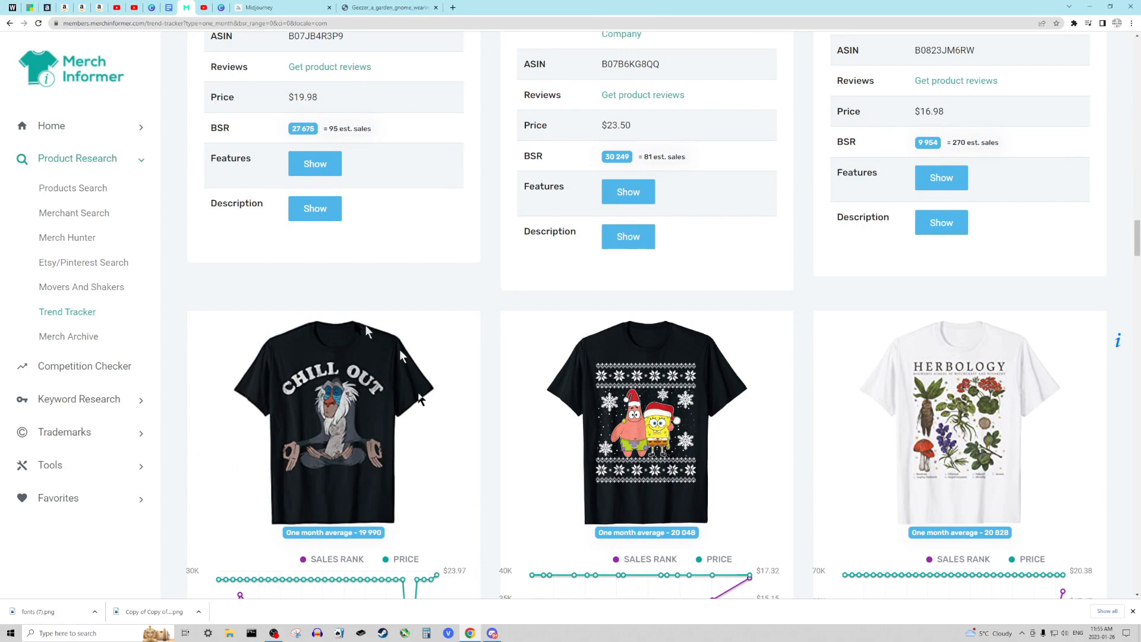
scroll(372, 412, "down", 15)
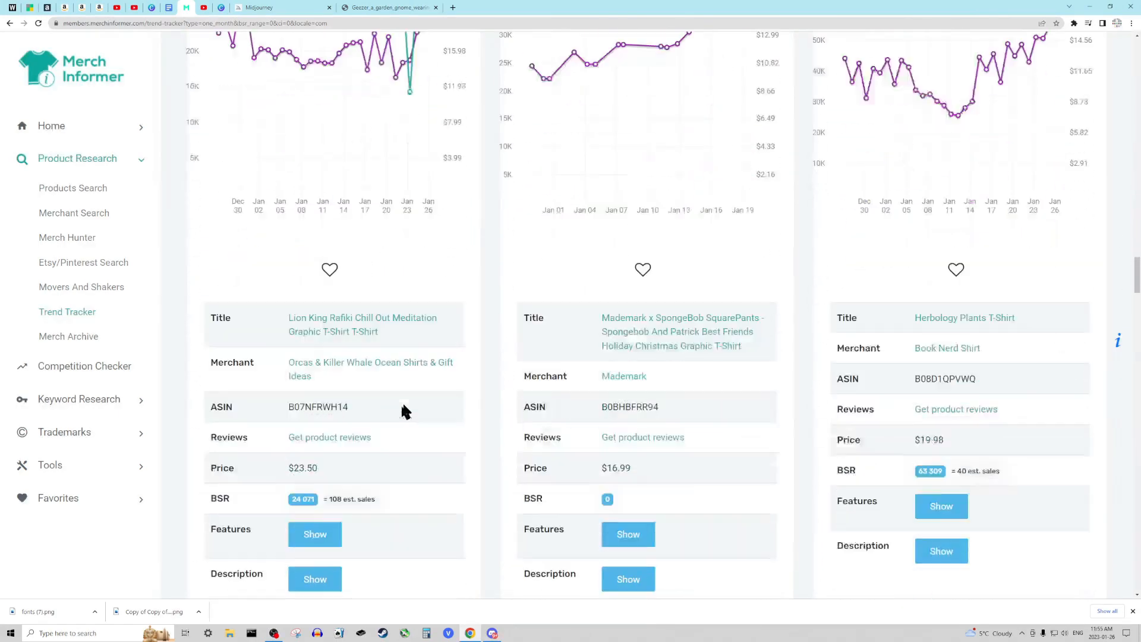
scroll(411, 386, "up", 10)
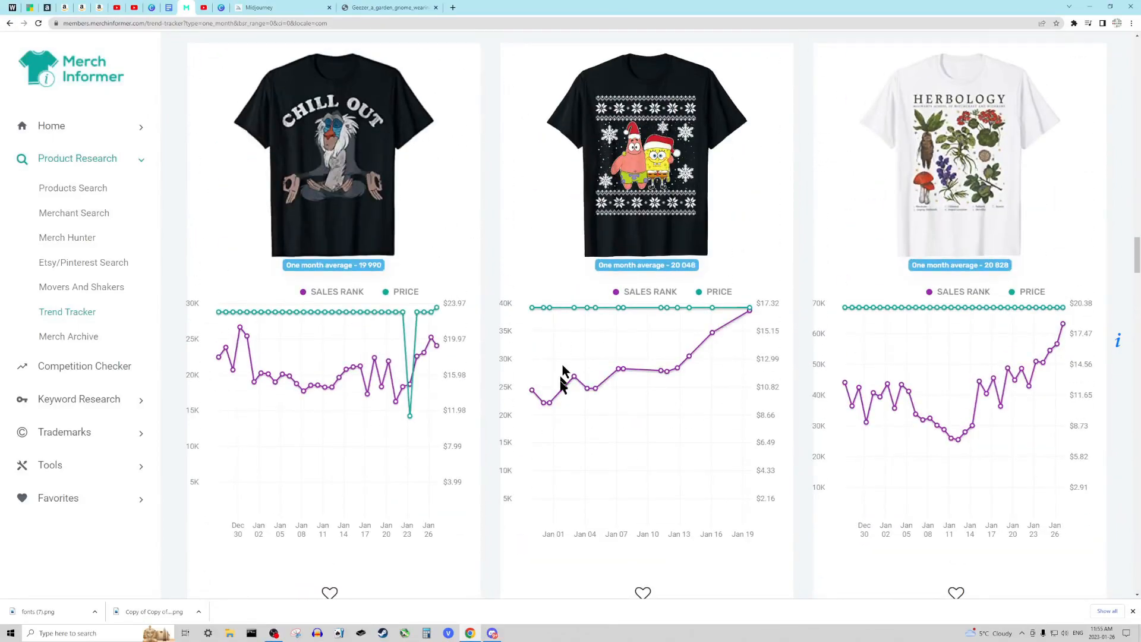
scroll(554, 419, "down", 1)
scroll(552, 420, "down", 10)
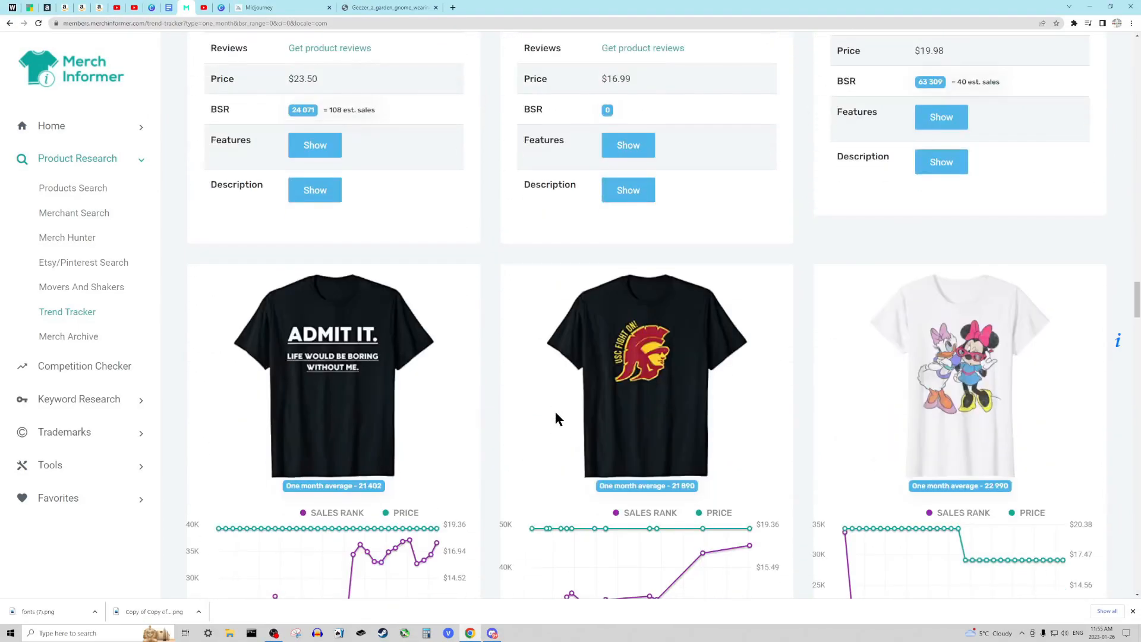
- Review the trends of the Hellfire Club, Pluto, Trojans, Yellowstone, Yoda Best Dad and Thing 1 shirts, and return to the start of the results
scroll(555, 411, "down", 10)
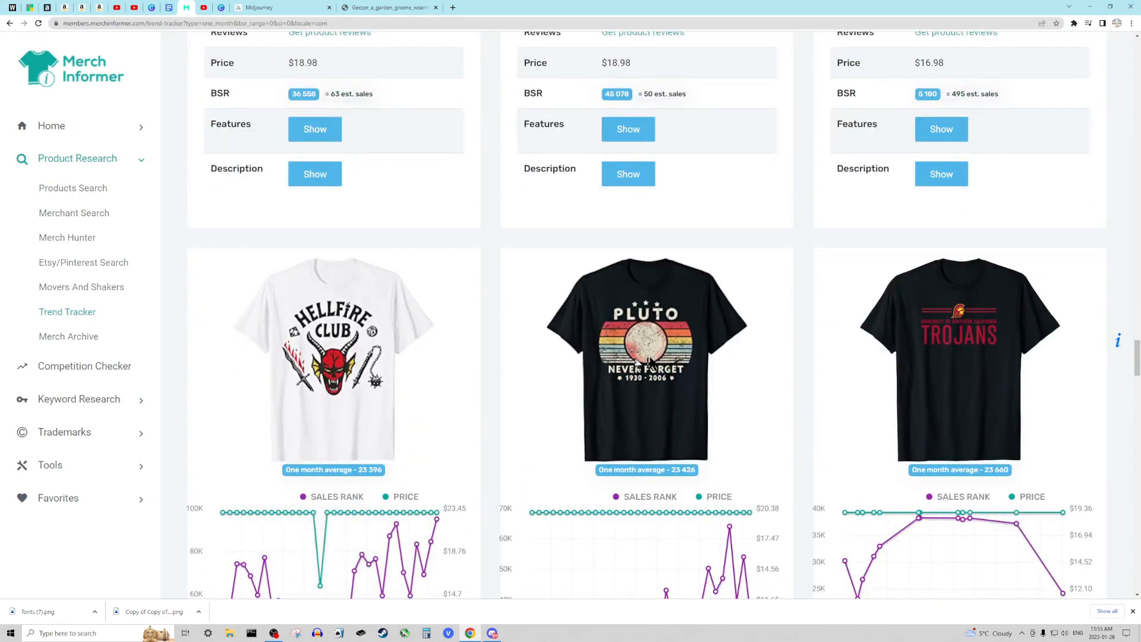
scroll(651, 406, "down", 3)
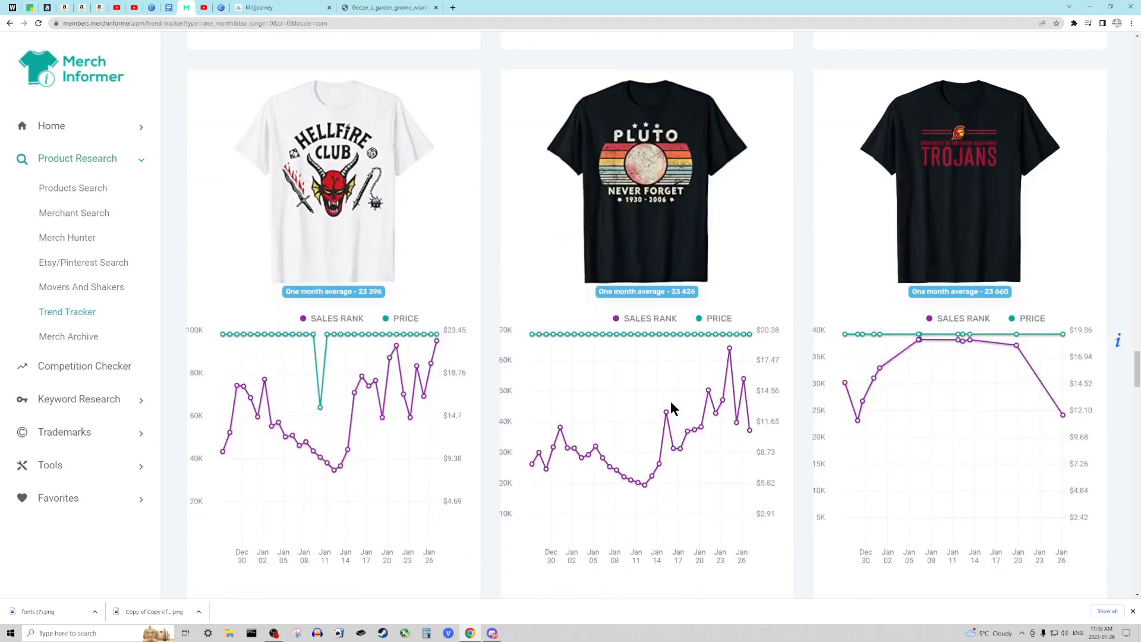
scroll(671, 402, "down", 13)
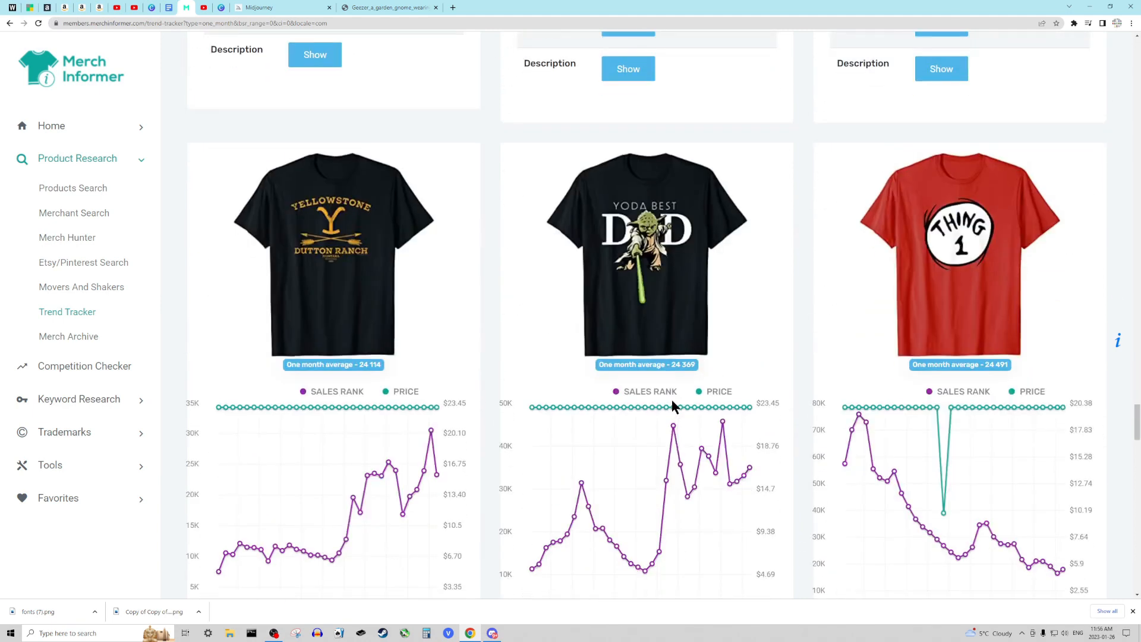
scroll(672, 397, "down", 3)
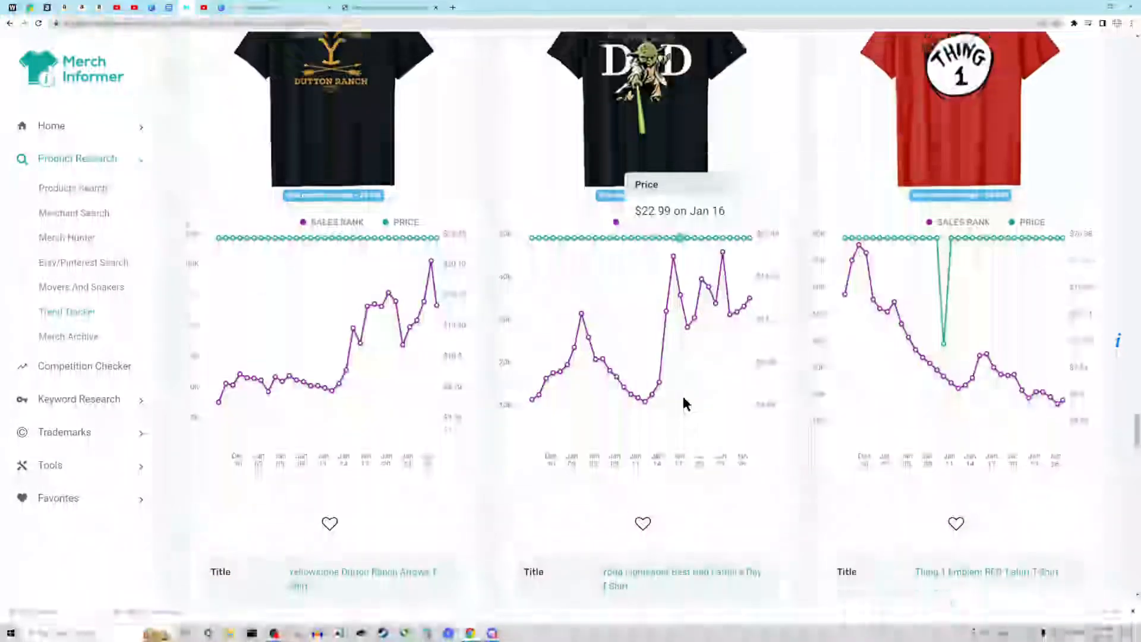
scroll(685, 405, "up", 3)
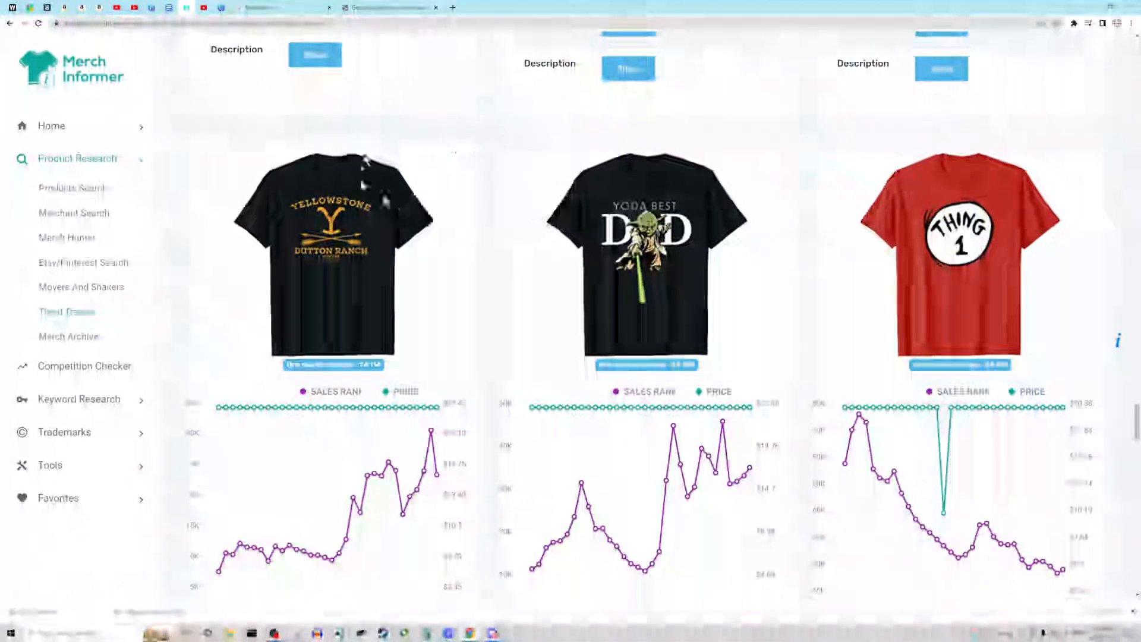
scroll(683, 362, "up", 2)
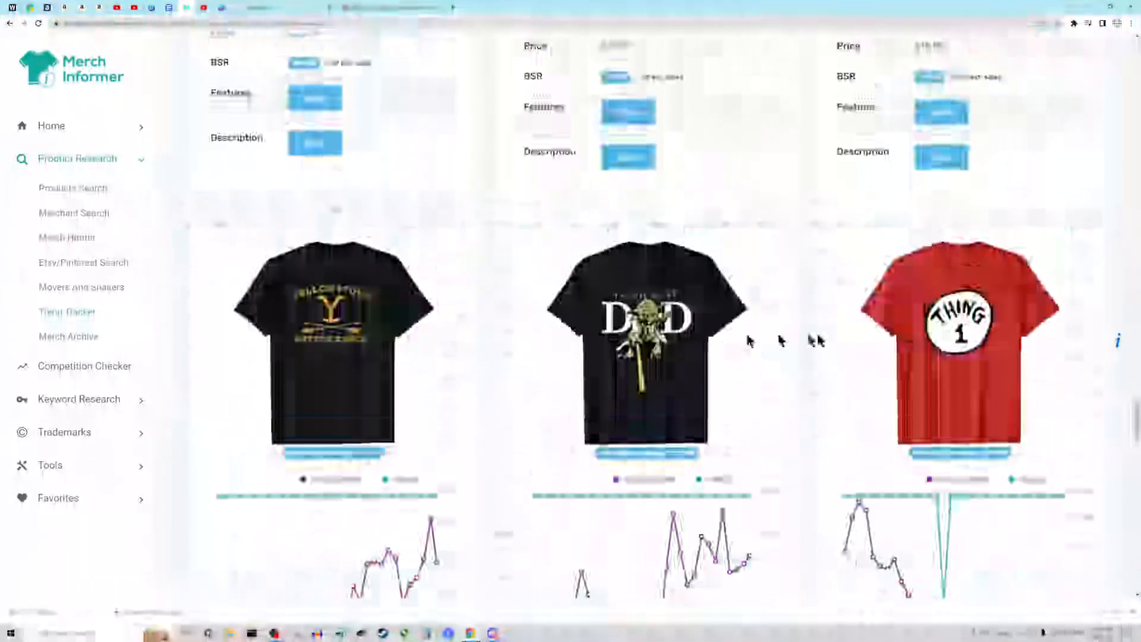
left_click_drag(1137, 417, 1137, 42)
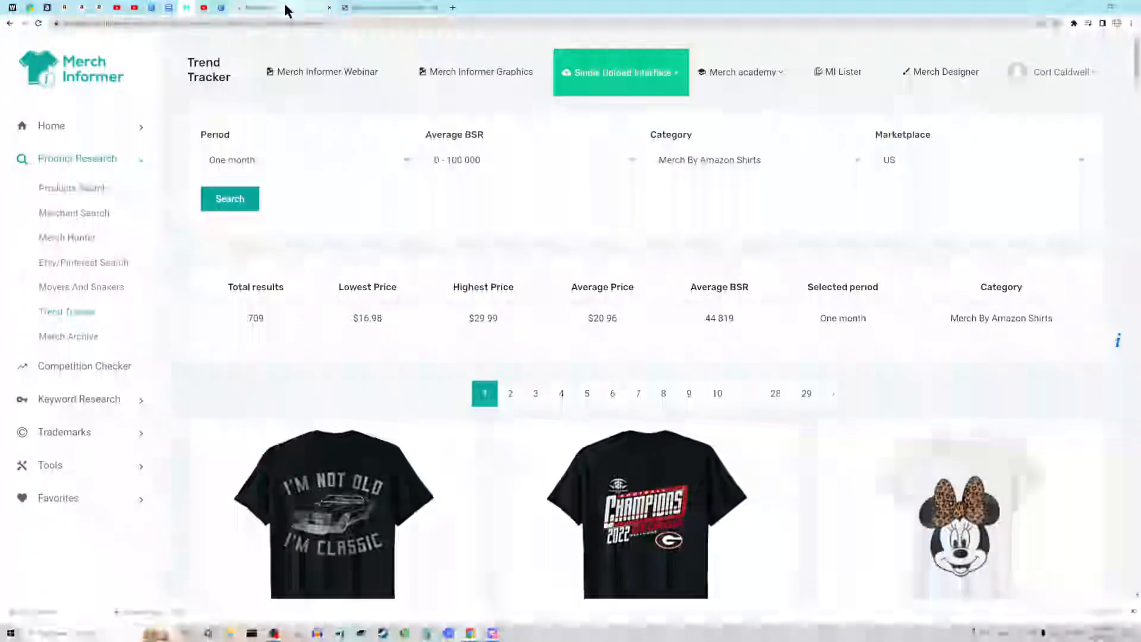
- Look at the Midjourney home page, and switch to the Amazon Merch on Demand listing to review the gnome artwork and product previews
mouse_move(286, 10)
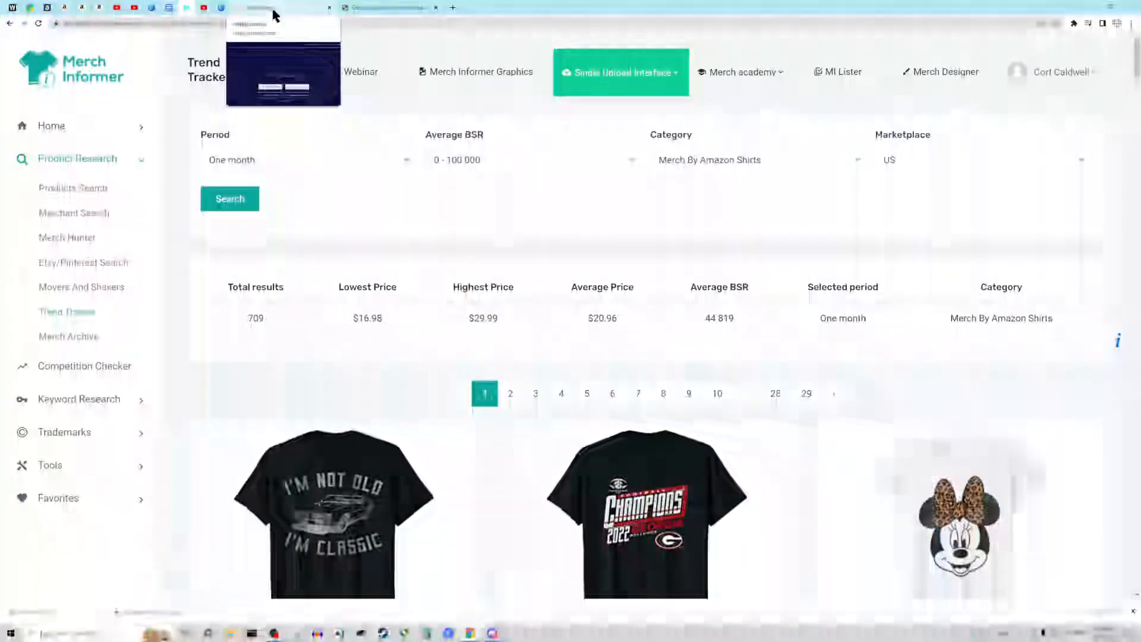
left_click(271, 7)
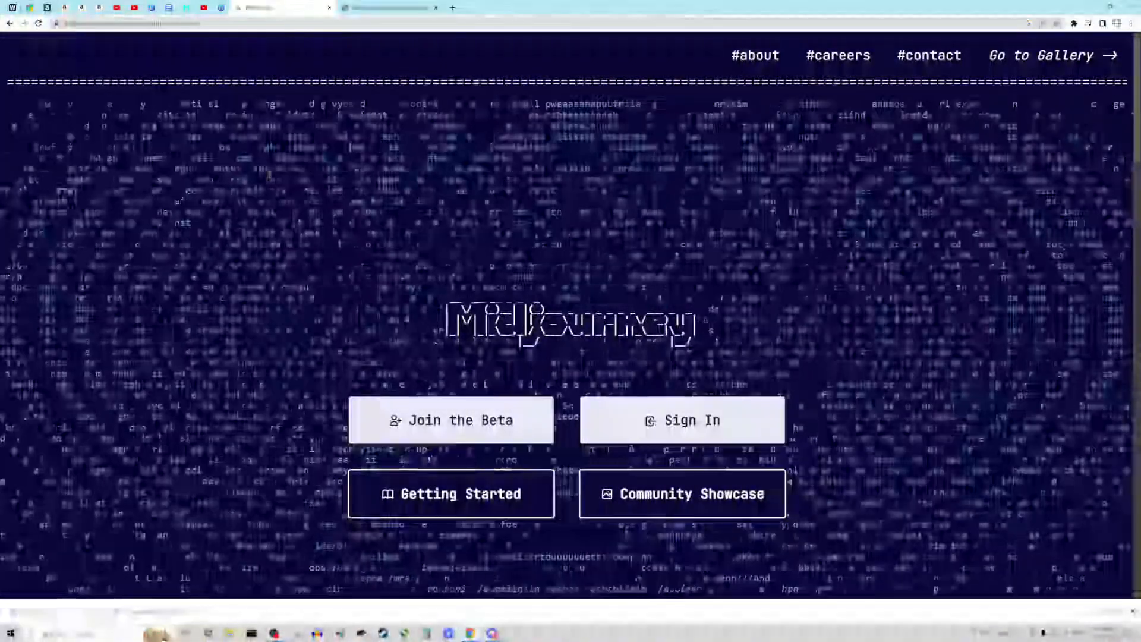
left_click(99, 8)
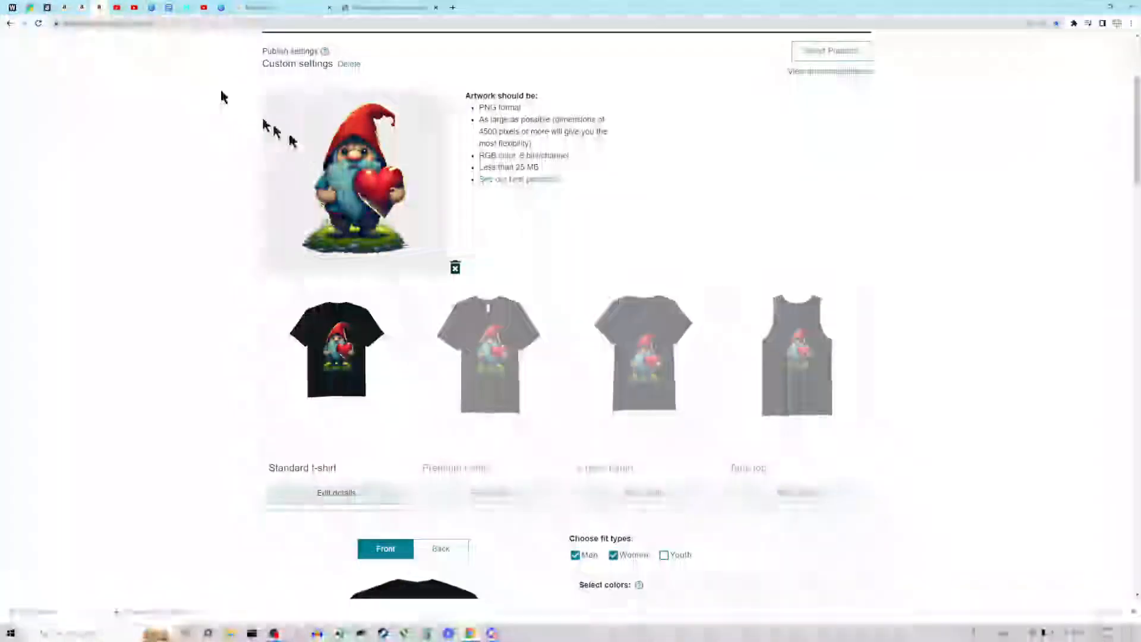
scroll(345, 233, "up", 3)
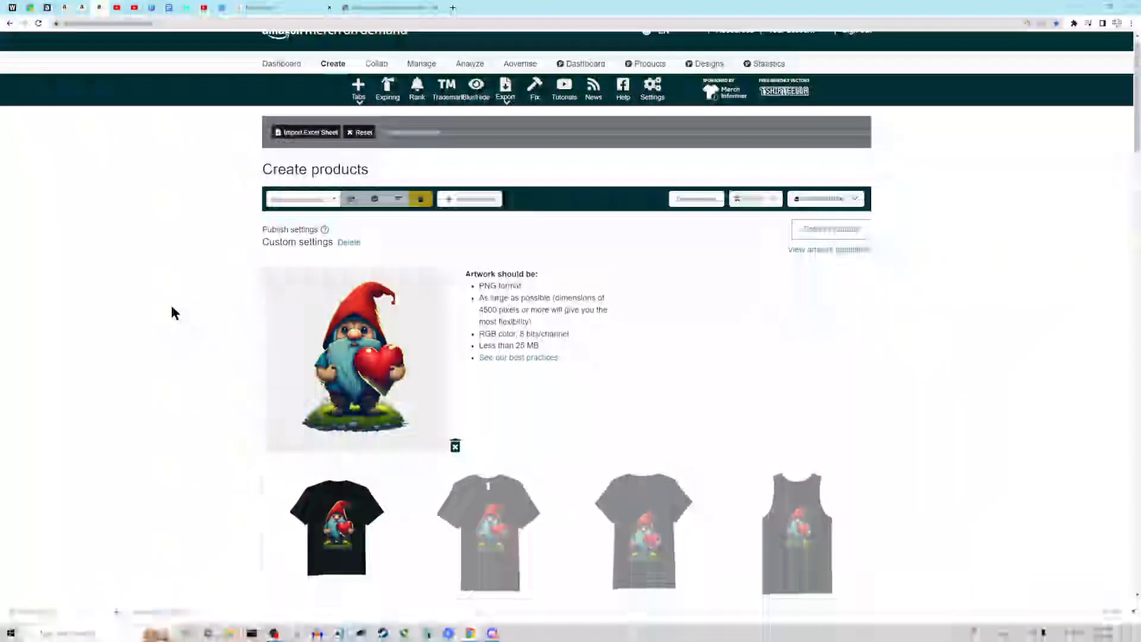